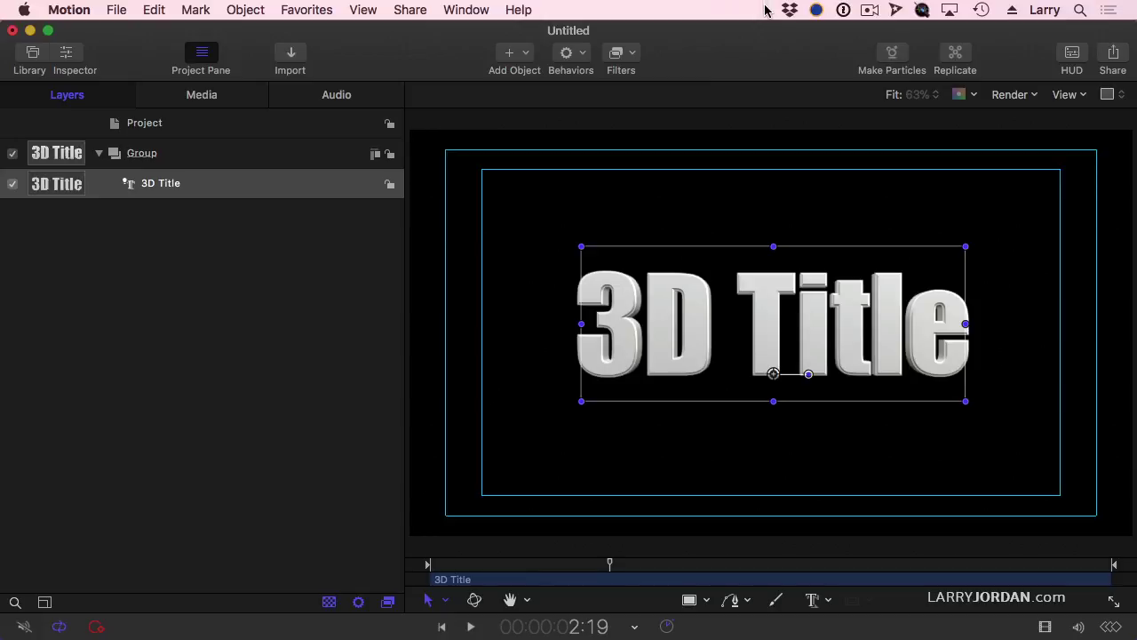
Nudge the 3D Title slightly down-right to X 15.6, Y -88.0 with the layers list hidden.
click(65, 55)
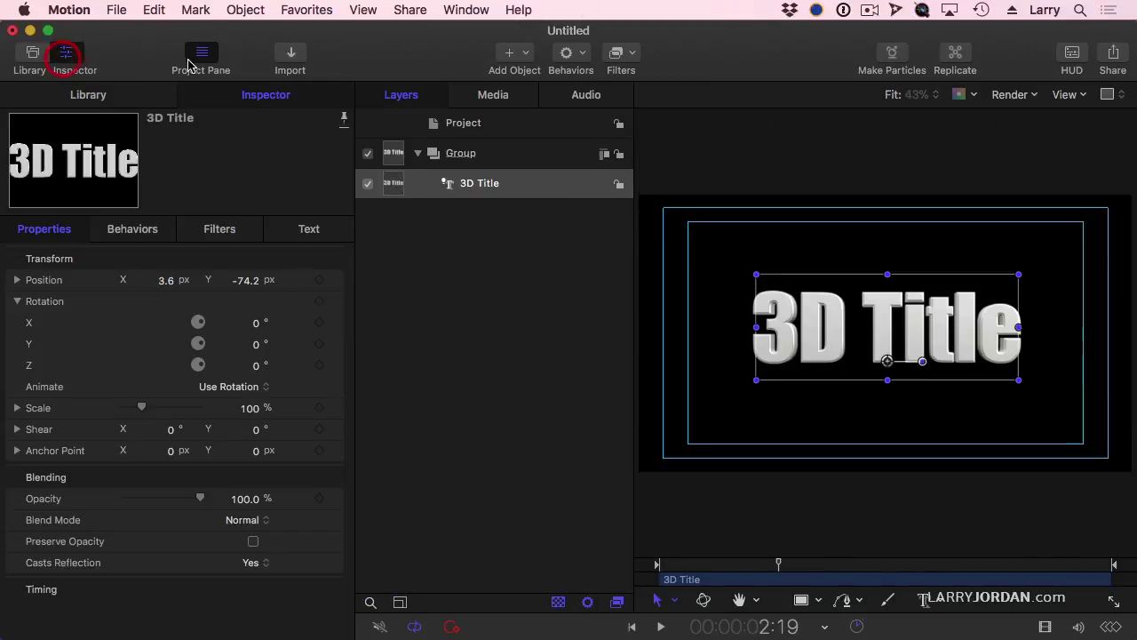
click(201, 55)
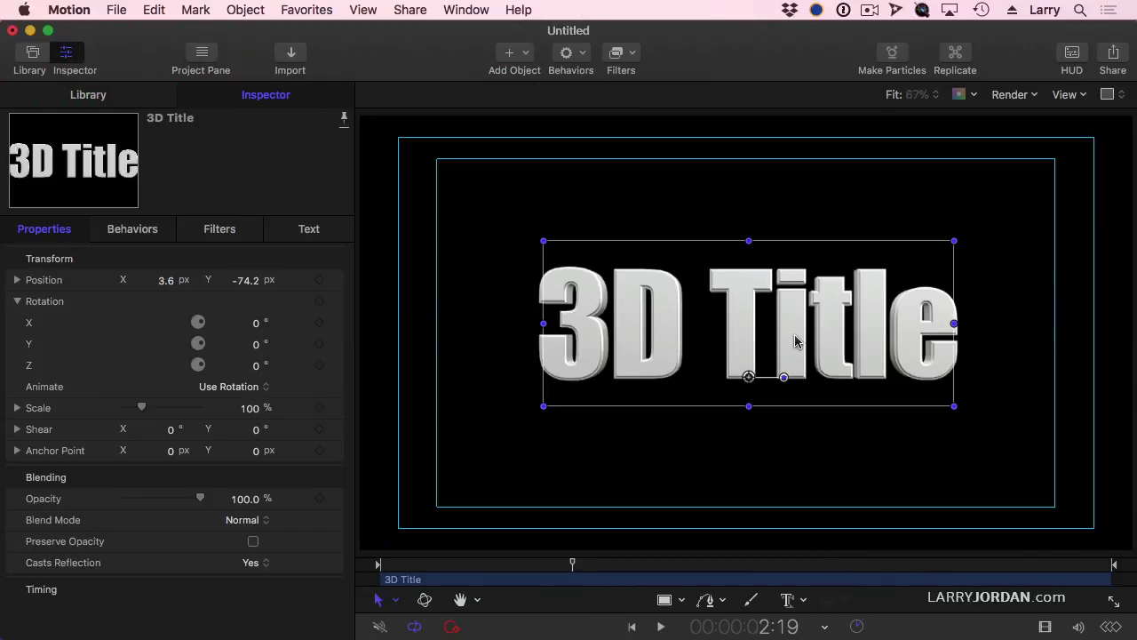
drag(790, 339, 797, 349)
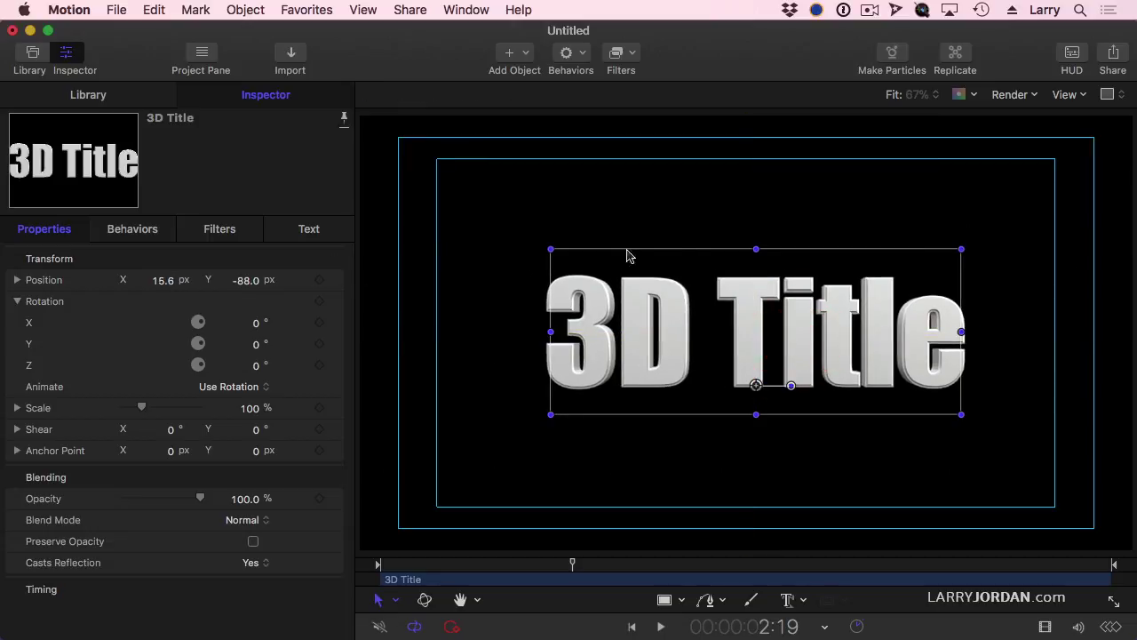
Hide the safe-zone guides with the apostrophe key and bring the layers list back.
key(apostrophe)
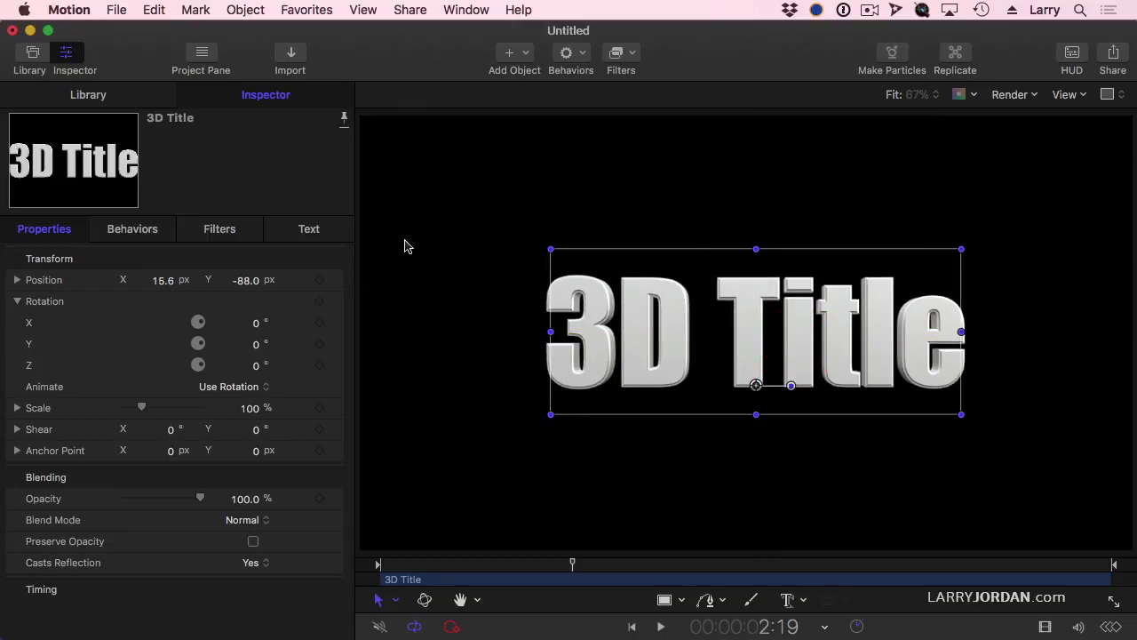
click(245, 9)
click(250, 9)
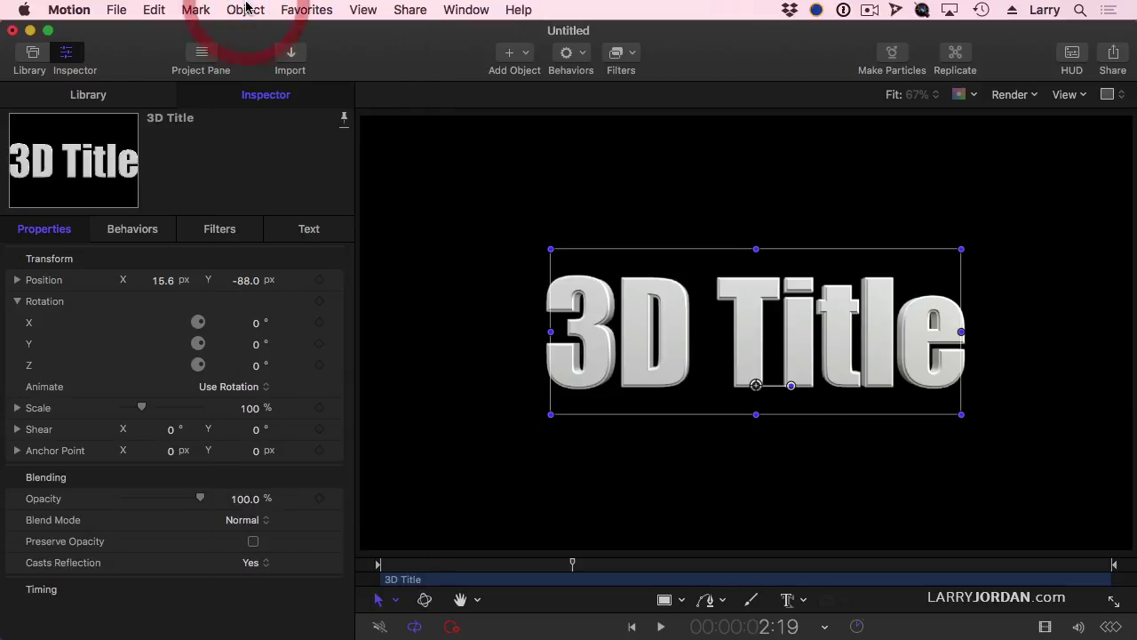
click(206, 53)
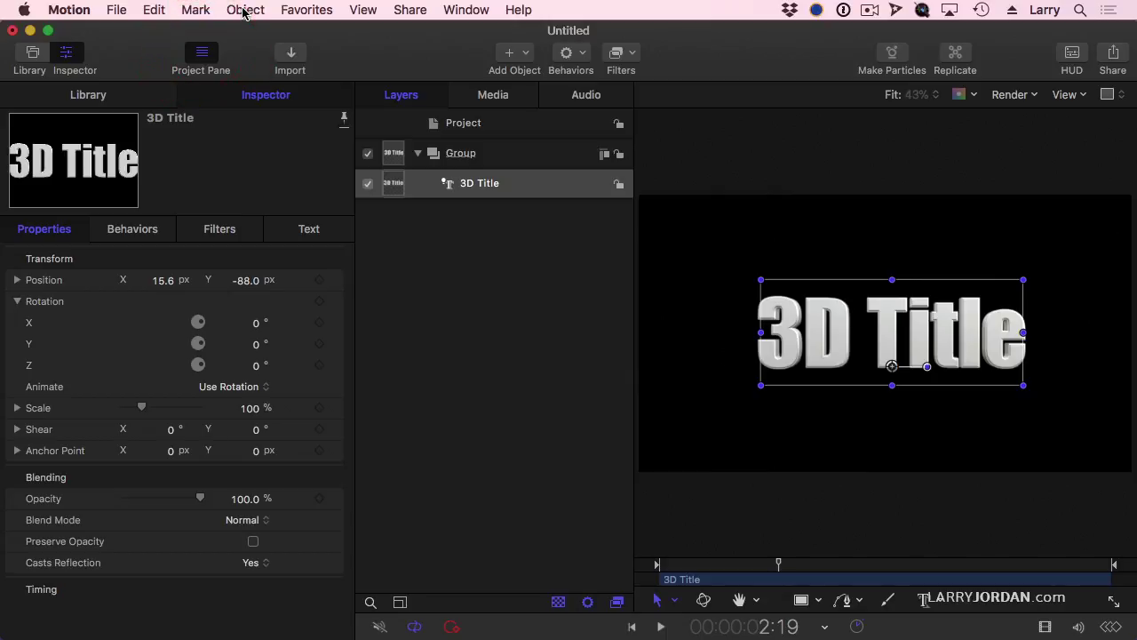
Add a new point Light and switch the group to 3D so it lights the title.
click(246, 9)
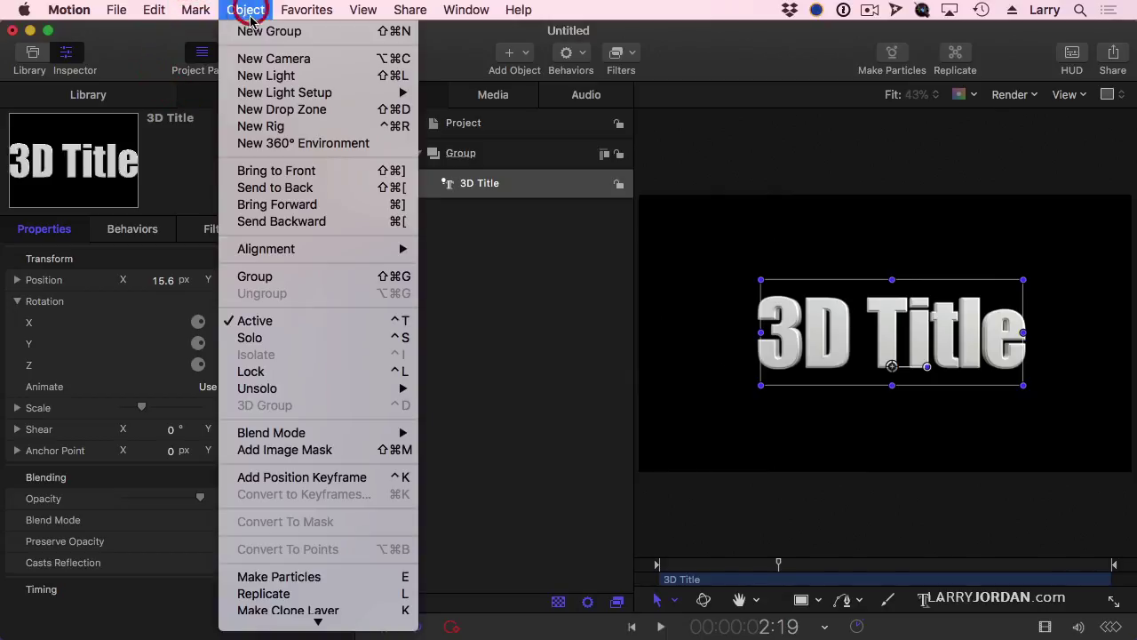
click(266, 78)
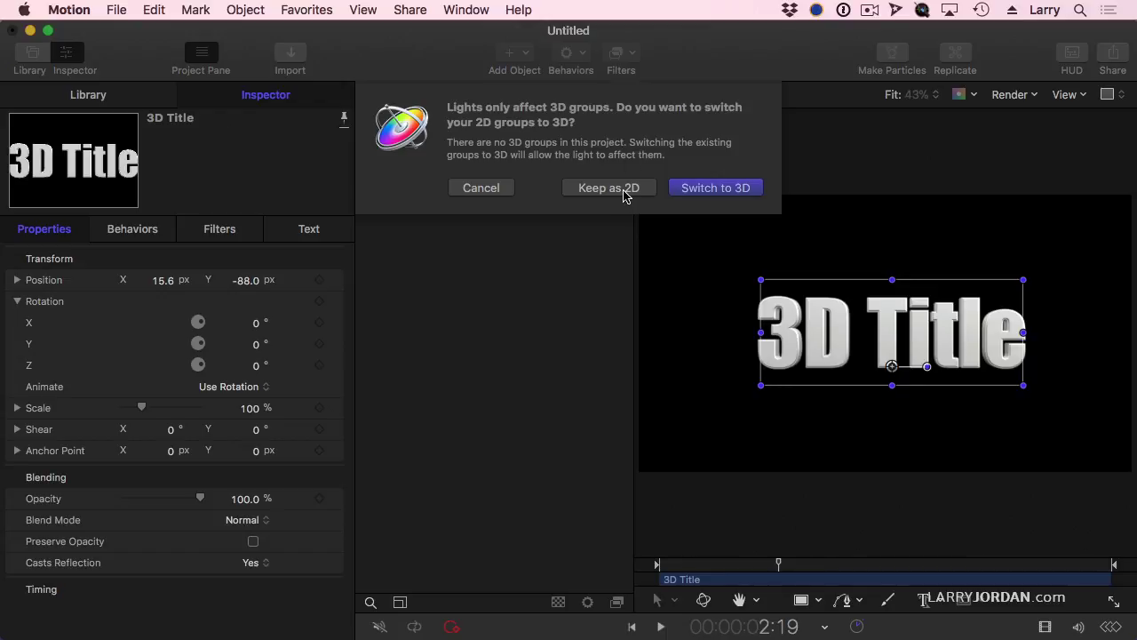
click(695, 198)
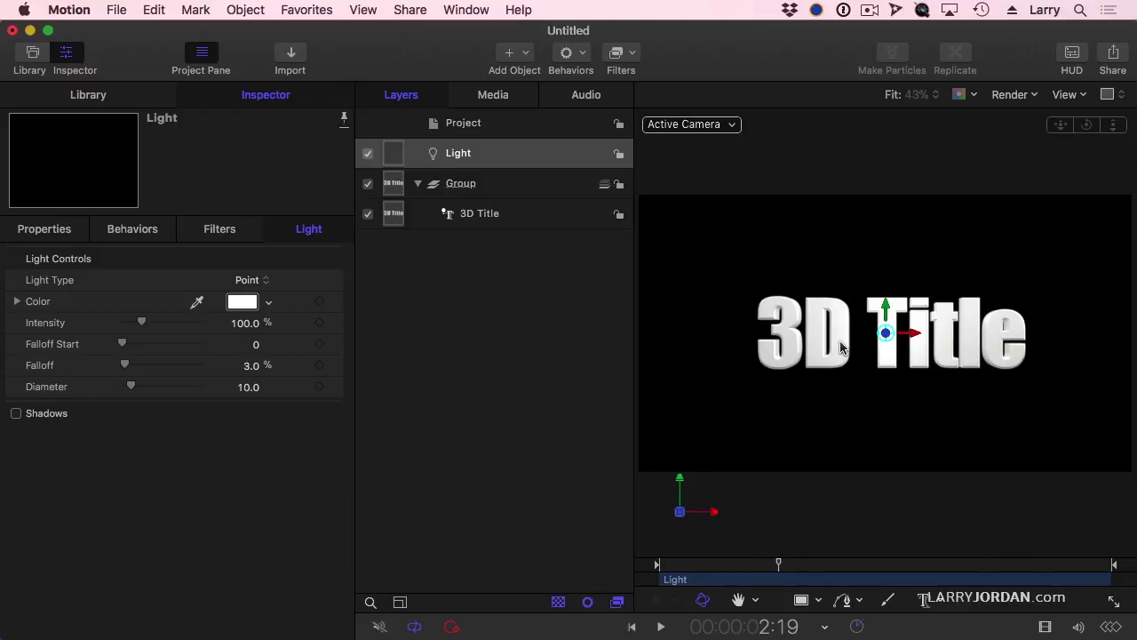
Set the 3D Title's Lighting Style to Off, uncheck Environment, and disable the Light layer.
click(495, 216)
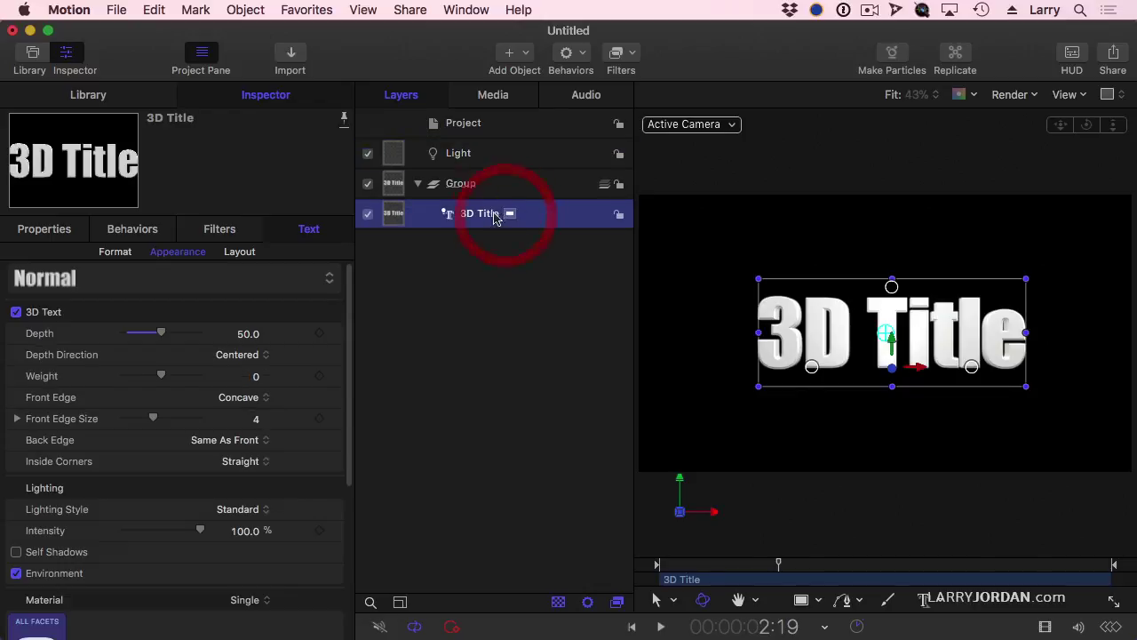
click(543, 218)
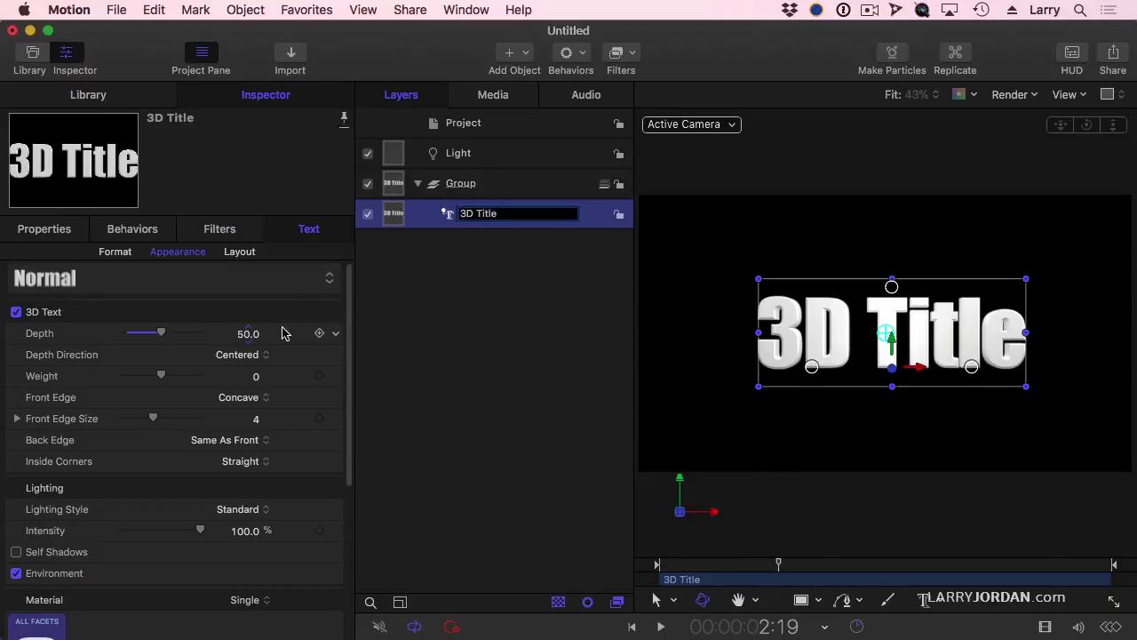
click(311, 314)
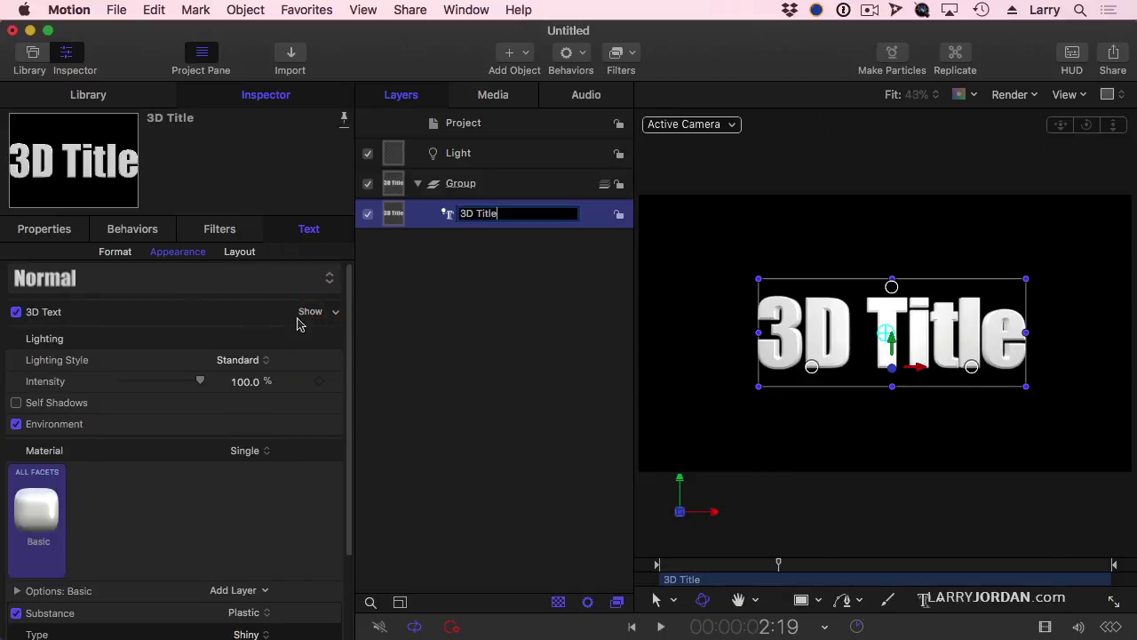
click(231, 364)
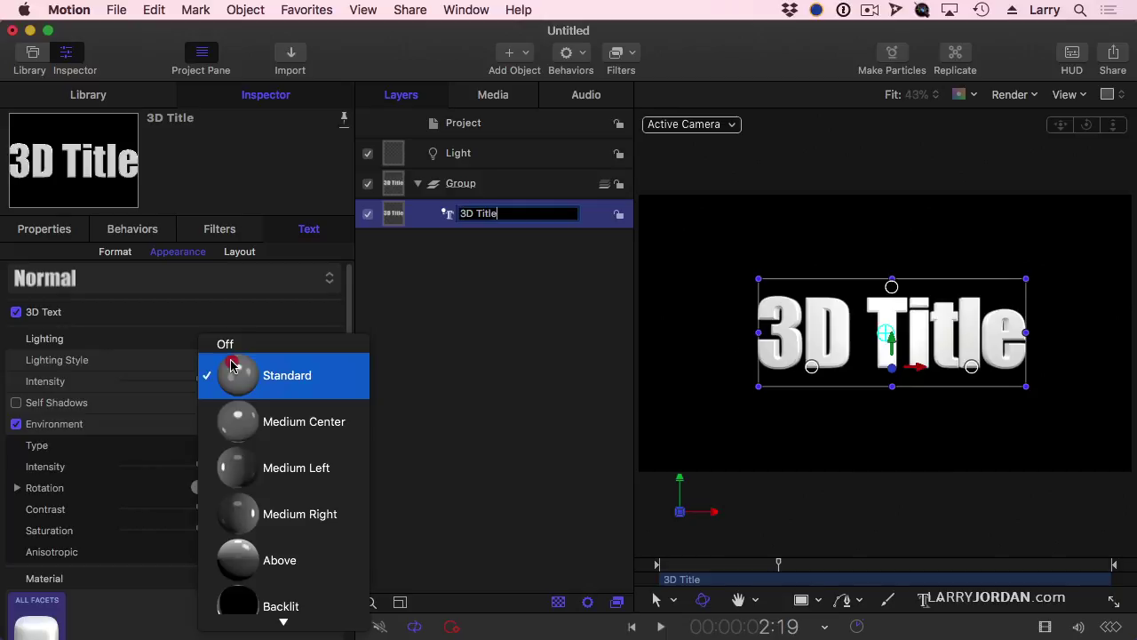
click(235, 346)
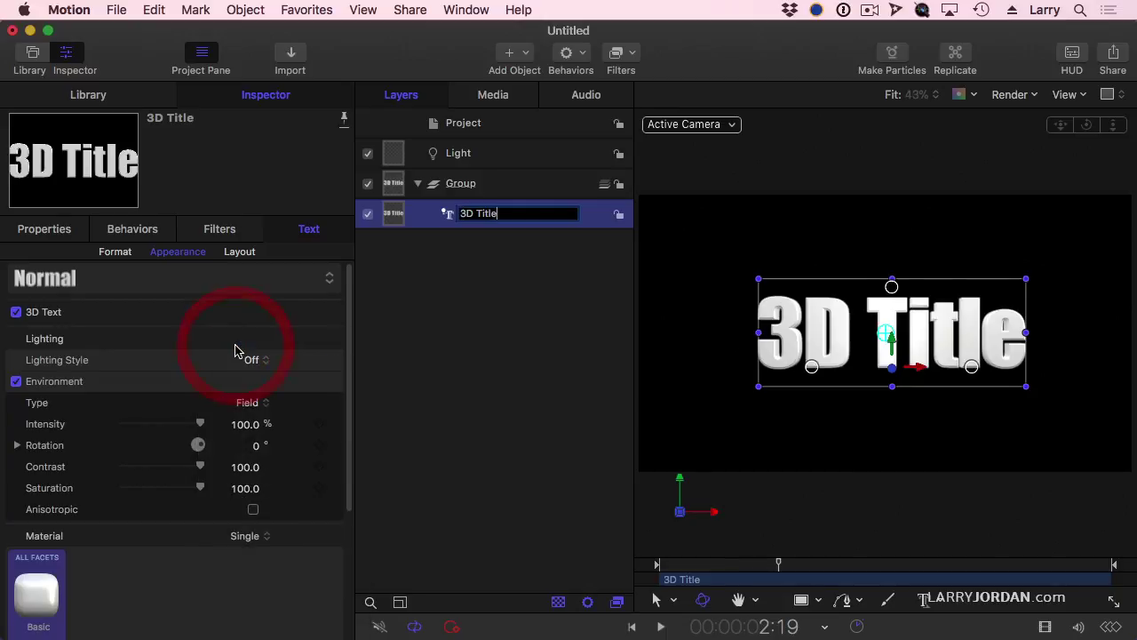
click(16, 381)
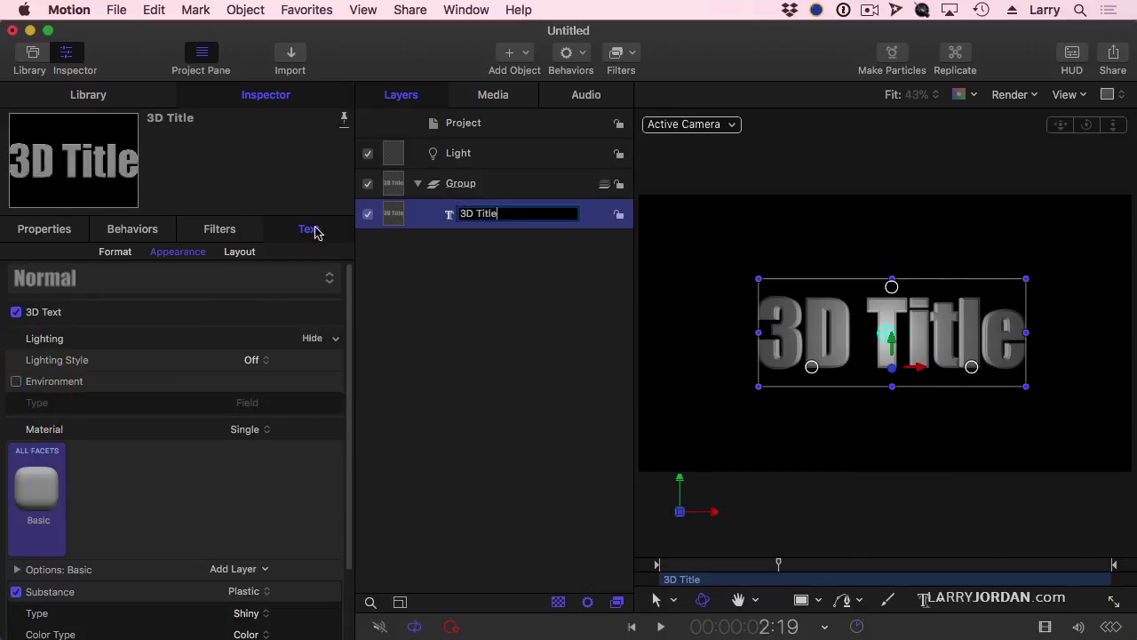
click(368, 153)
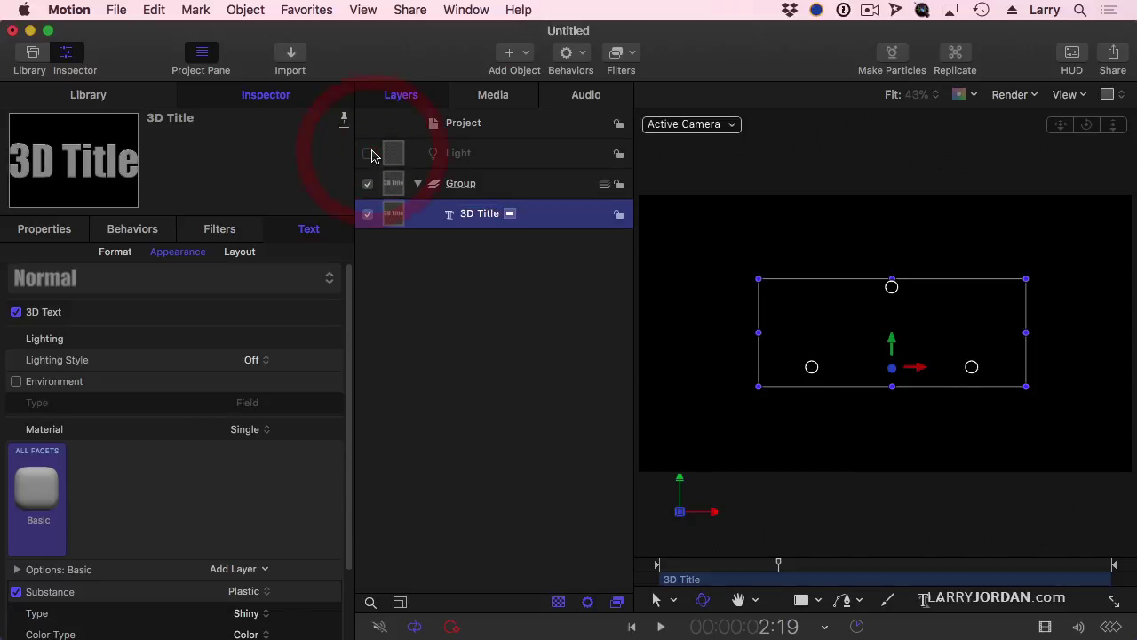
click(17, 382)
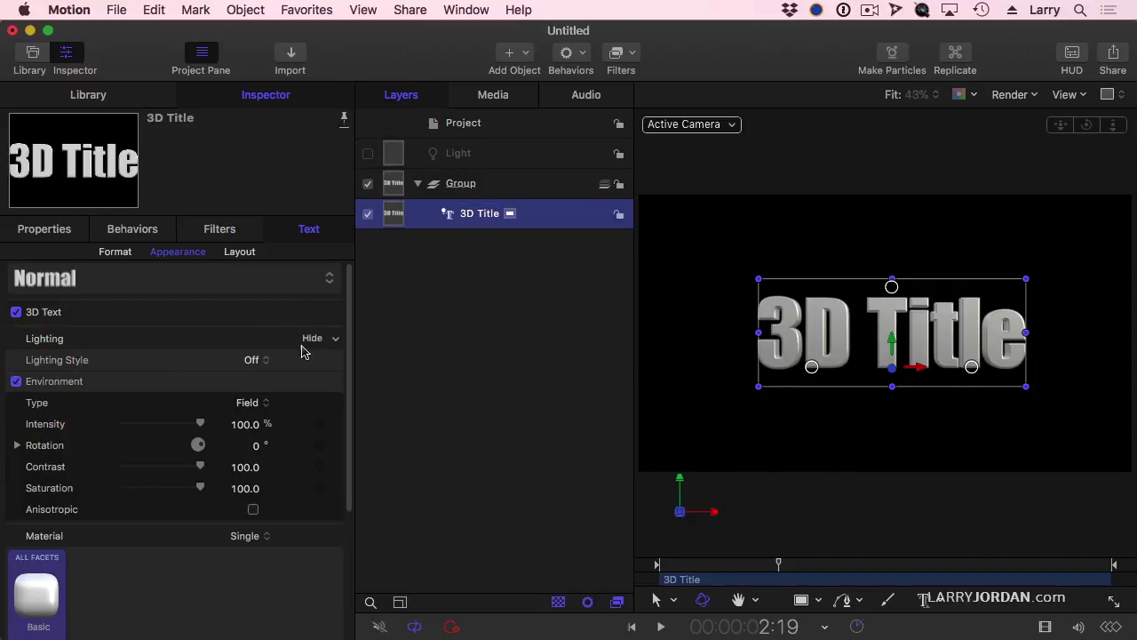
click(256, 360)
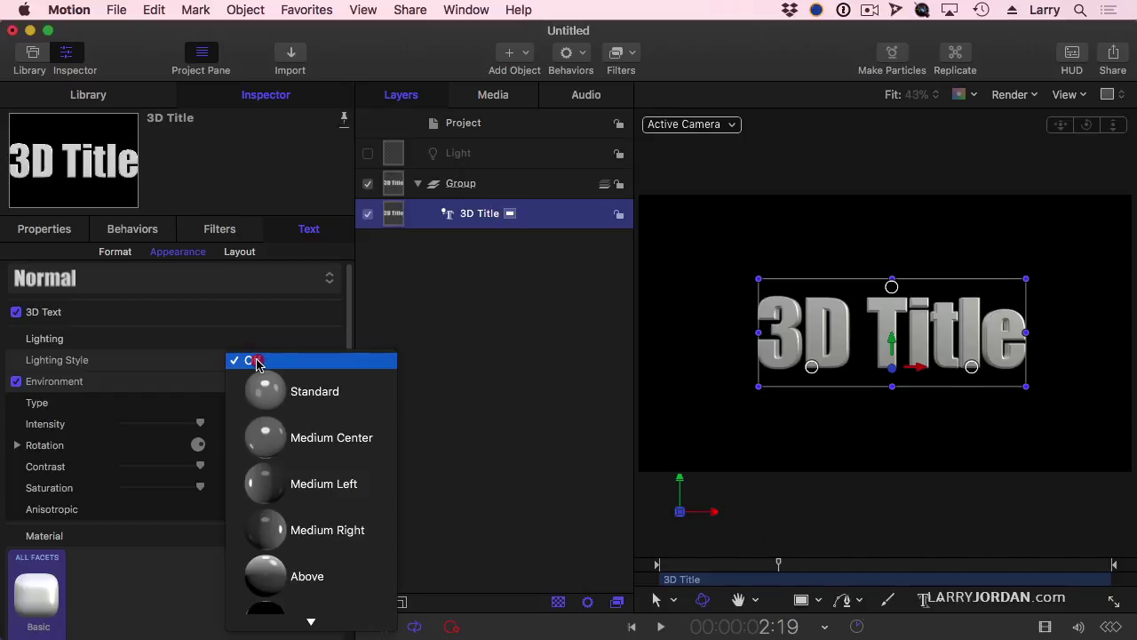
click(256, 384)
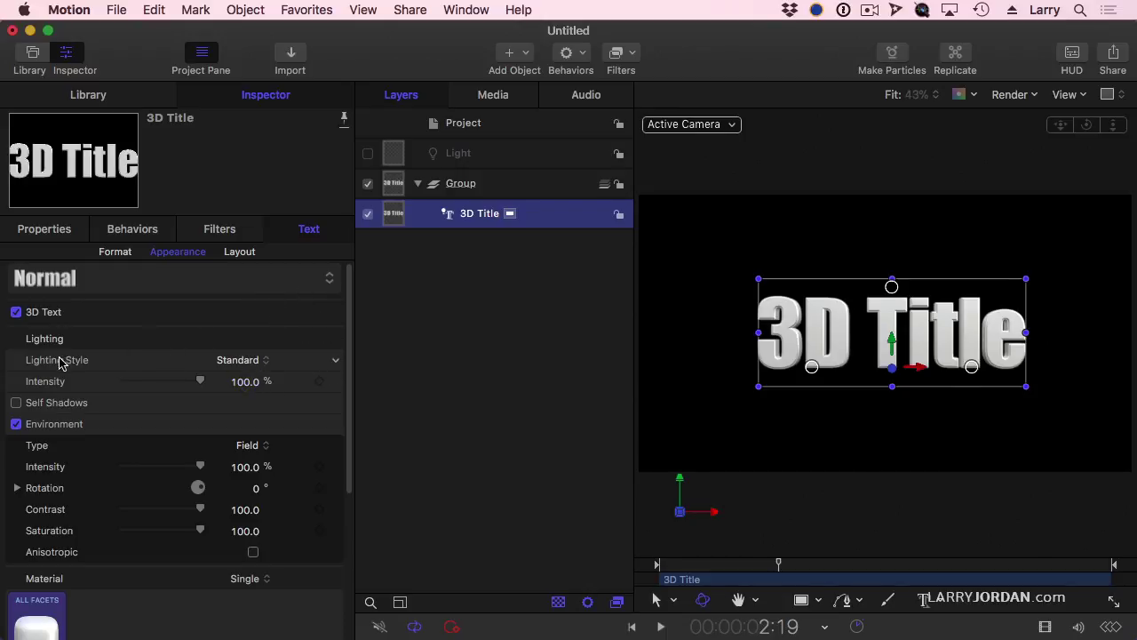
click(236, 360)
click(236, 346)
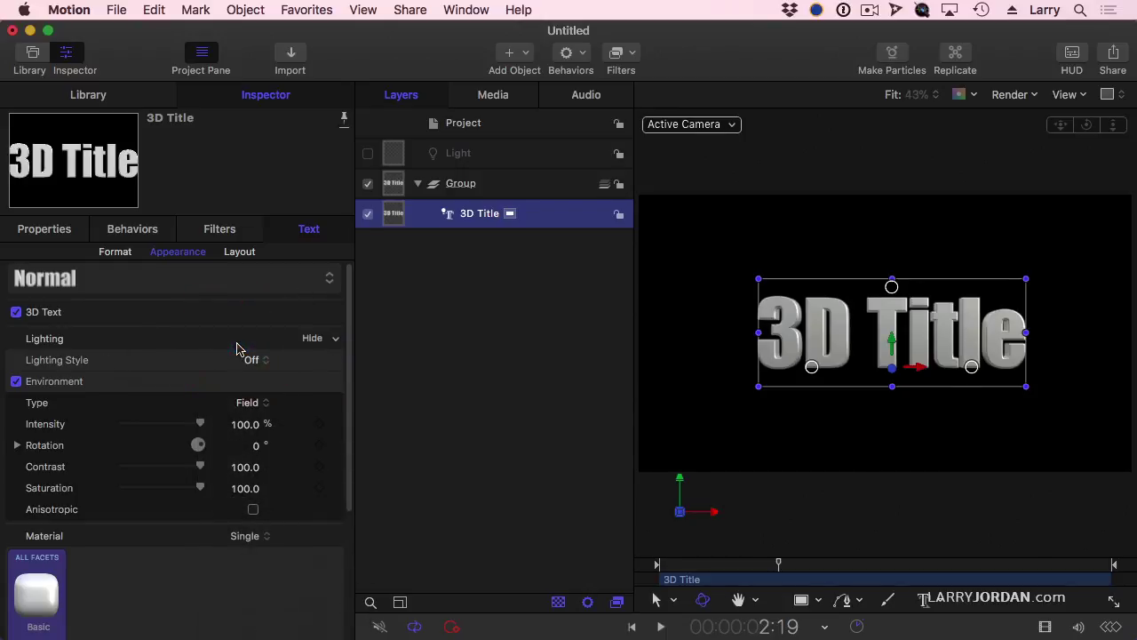
click(16, 382)
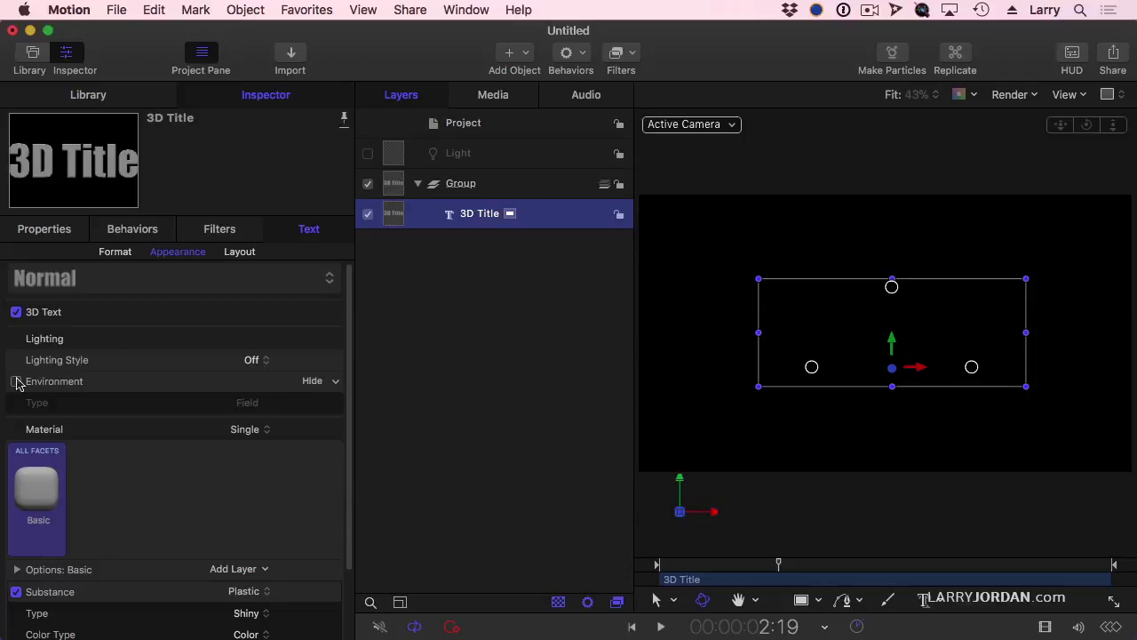
Re-enable the Light layer, try Directional as its type, then set it back to Point.
click(464, 154)
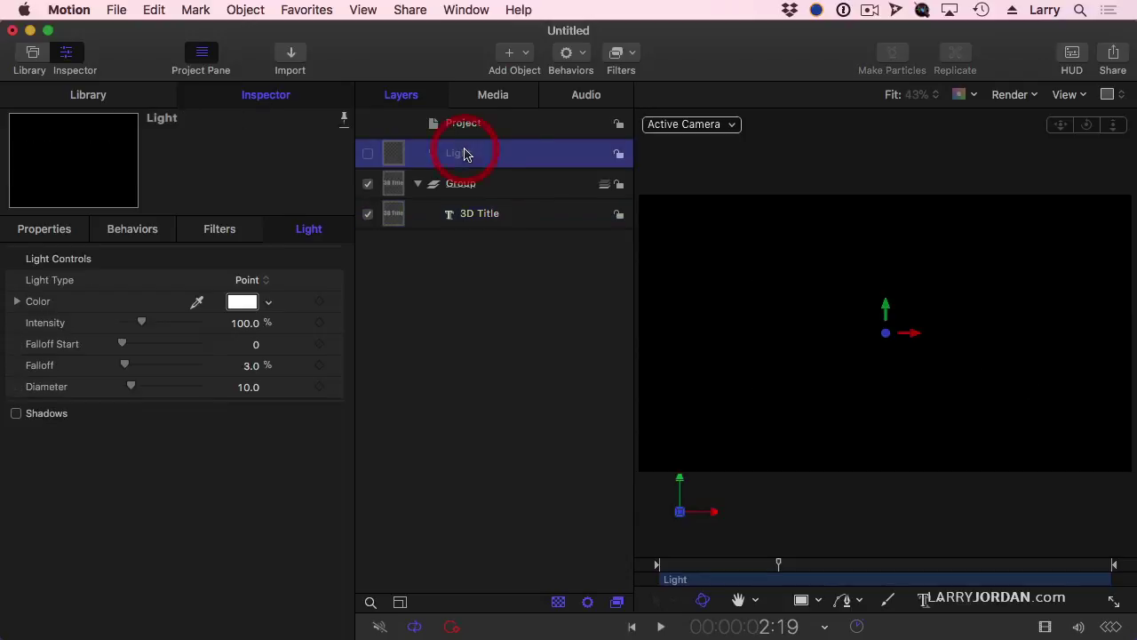
click(367, 153)
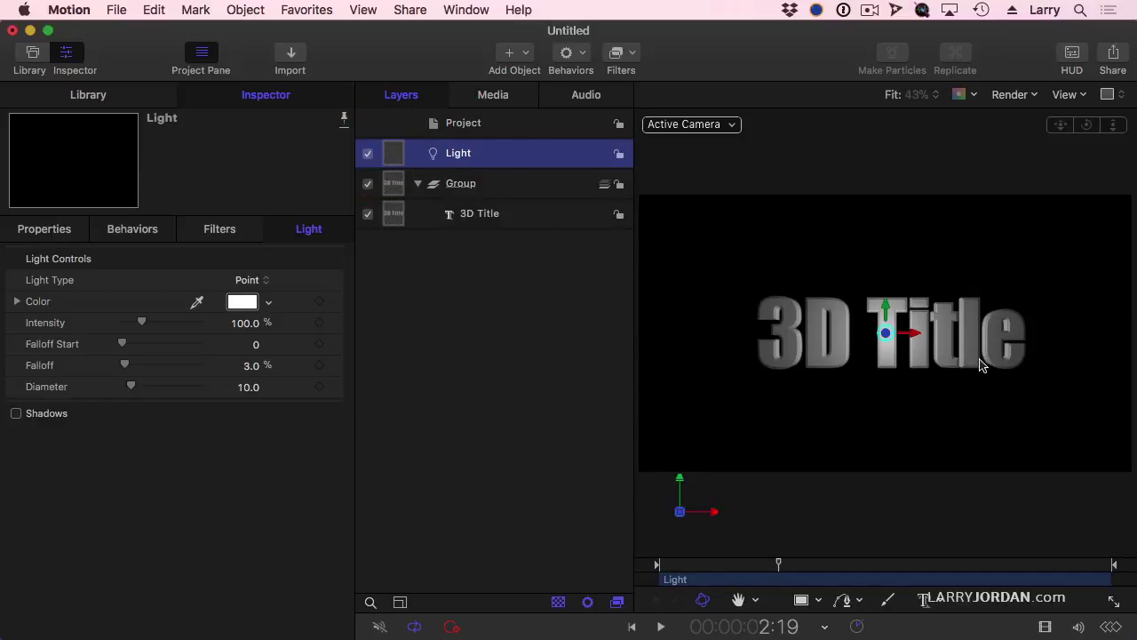
click(253, 281)
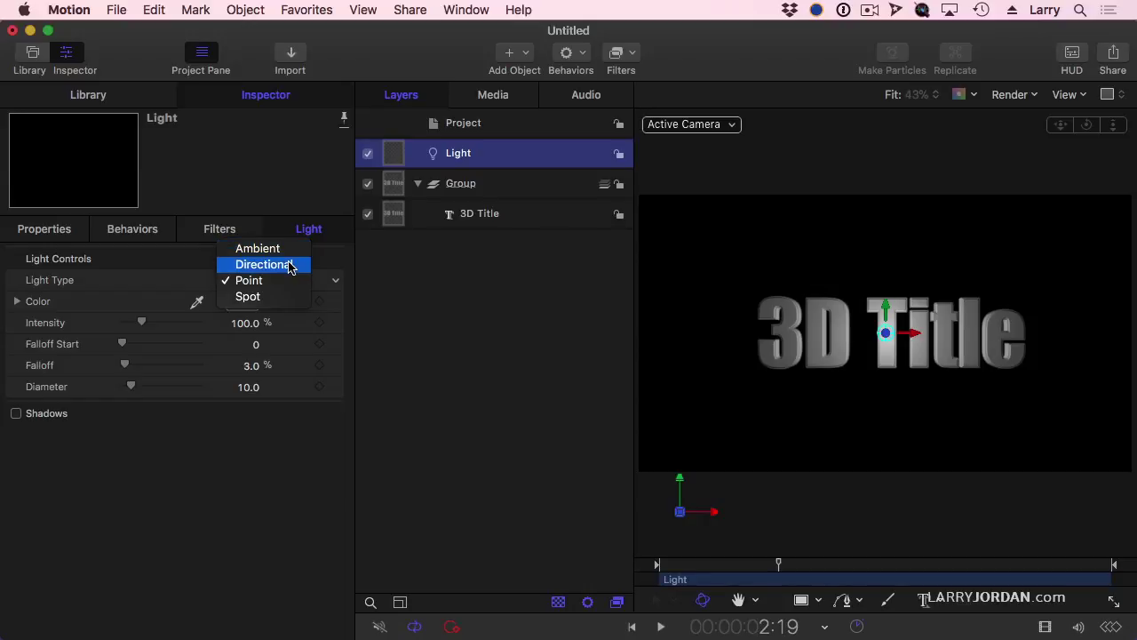
click(290, 265)
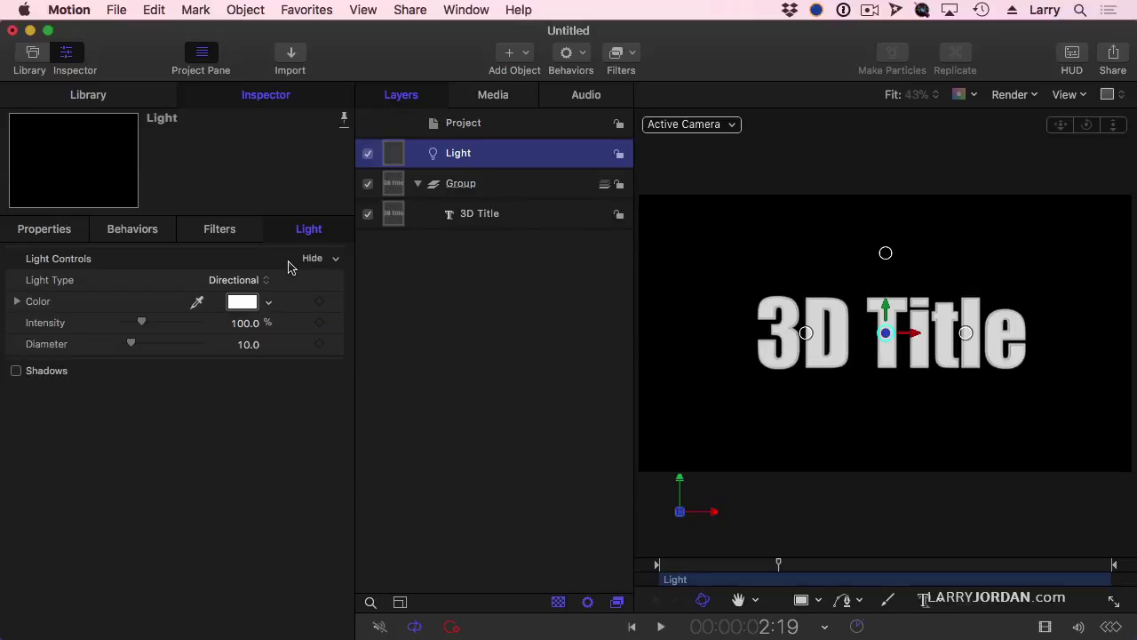
click(253, 280)
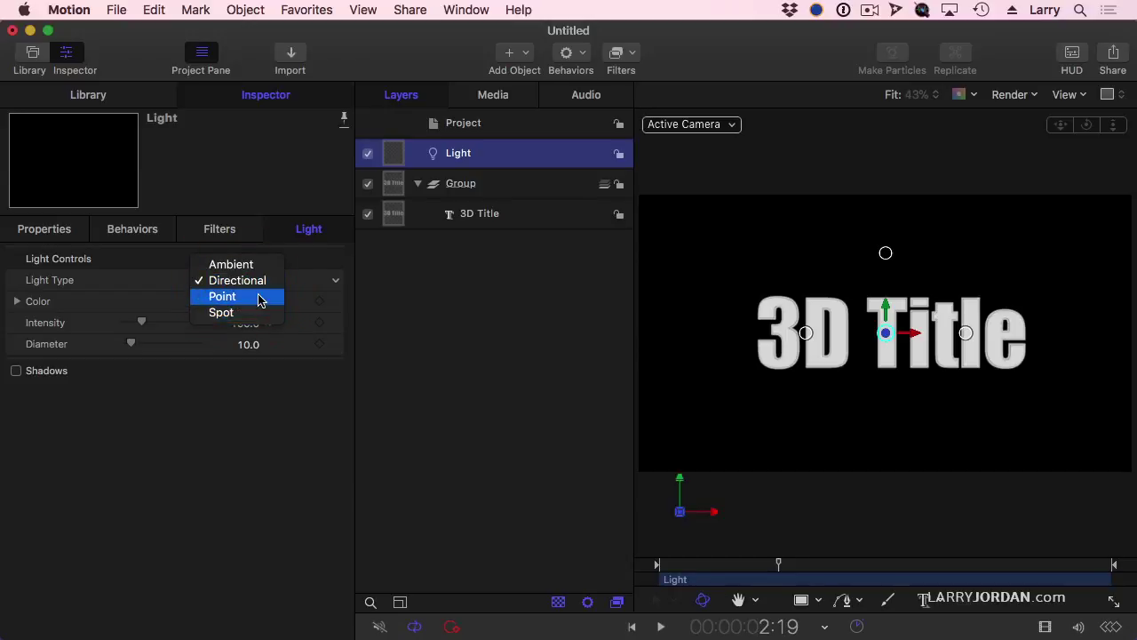
click(259, 302)
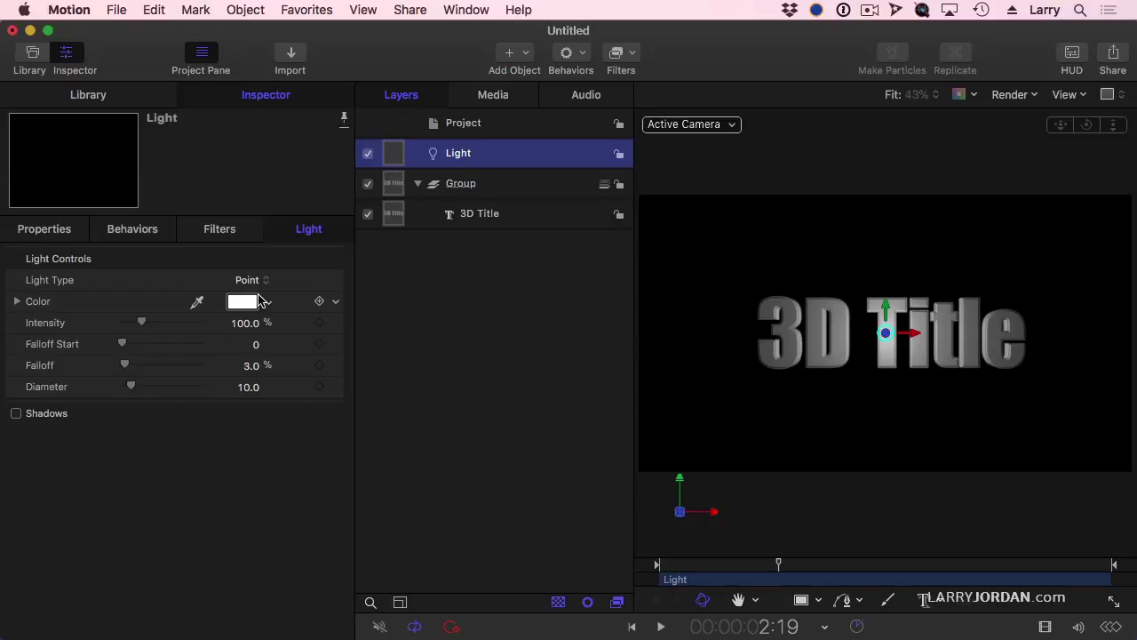
Turn the light into a red Spot light.
click(260, 282)
click(248, 296)
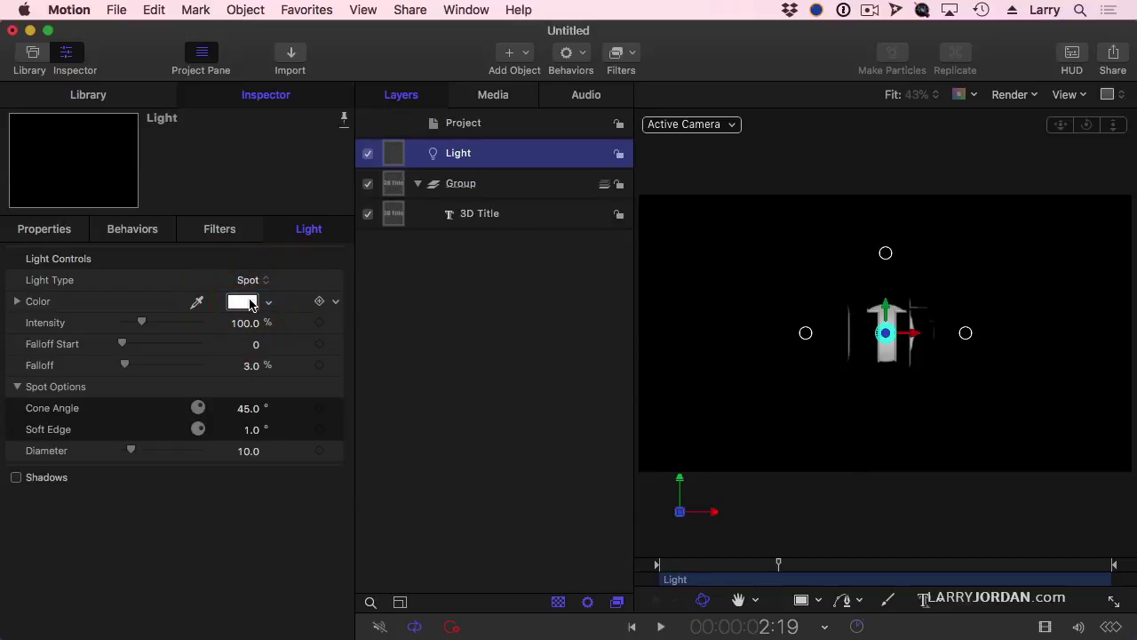
click(251, 304)
click(545, 310)
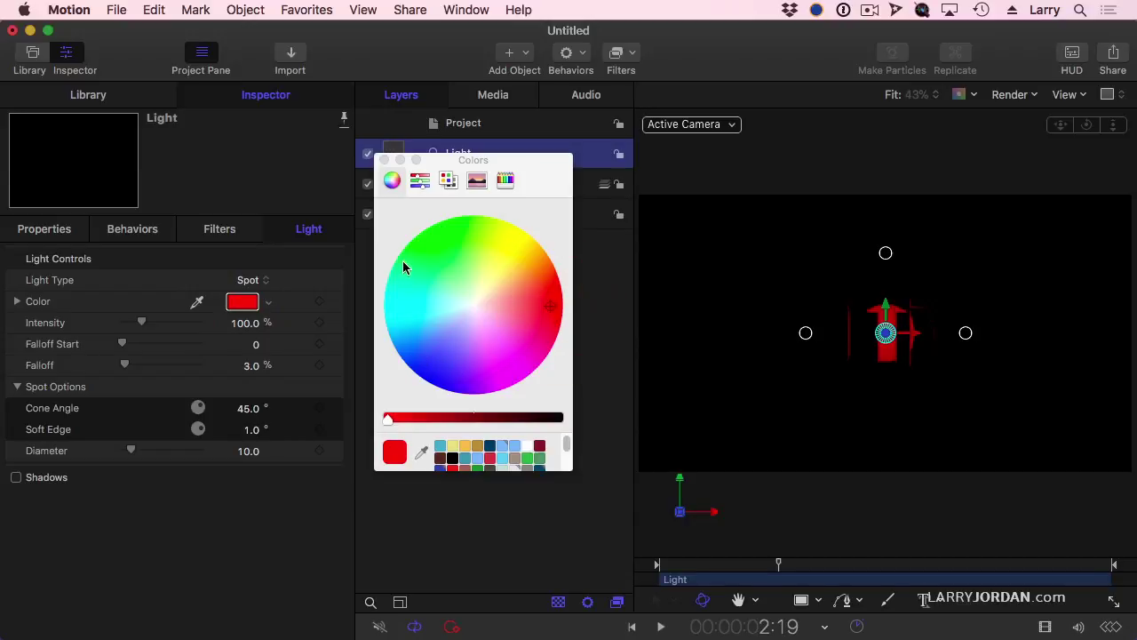
click(384, 160)
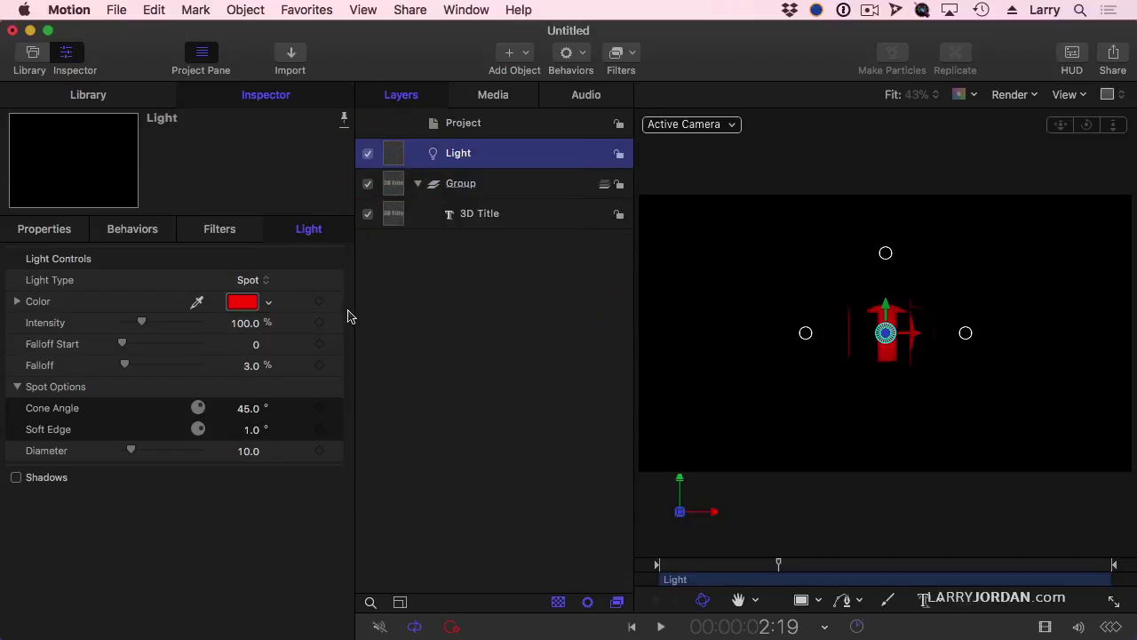
Reset the spotlight's Falloff Start to 0 and Falloff to 3.0.
drag(124, 364, 127, 360)
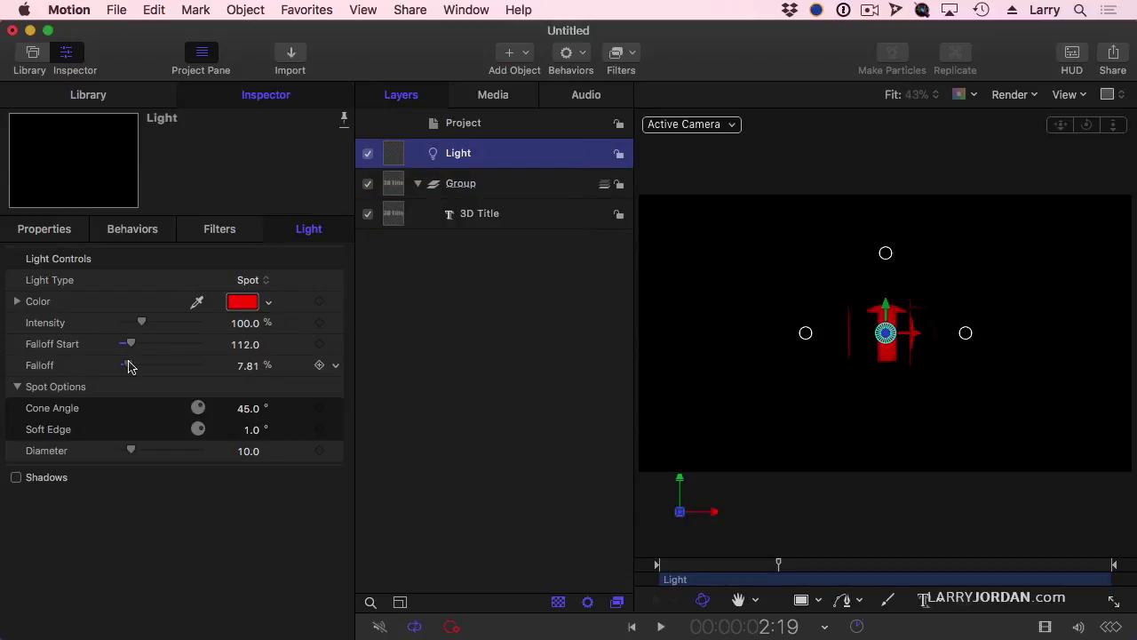
click(335, 344)
click(369, 350)
click(335, 365)
click(360, 372)
click(711, 132)
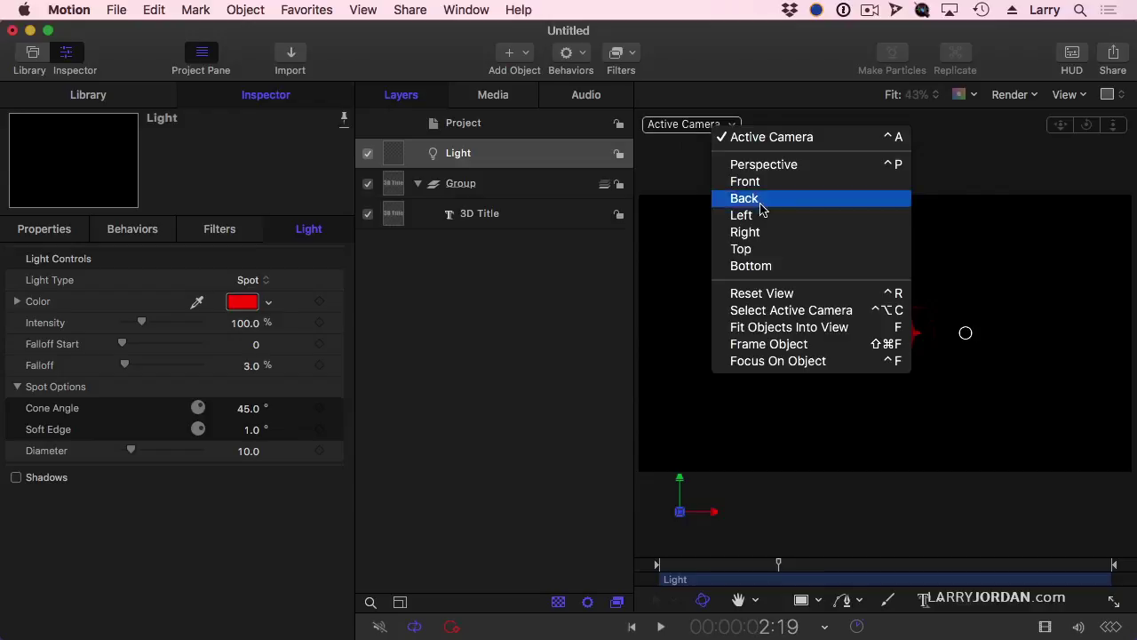
In Top view, move the red spotlight forward and right, then rotate it to aim at the title.
click(763, 249)
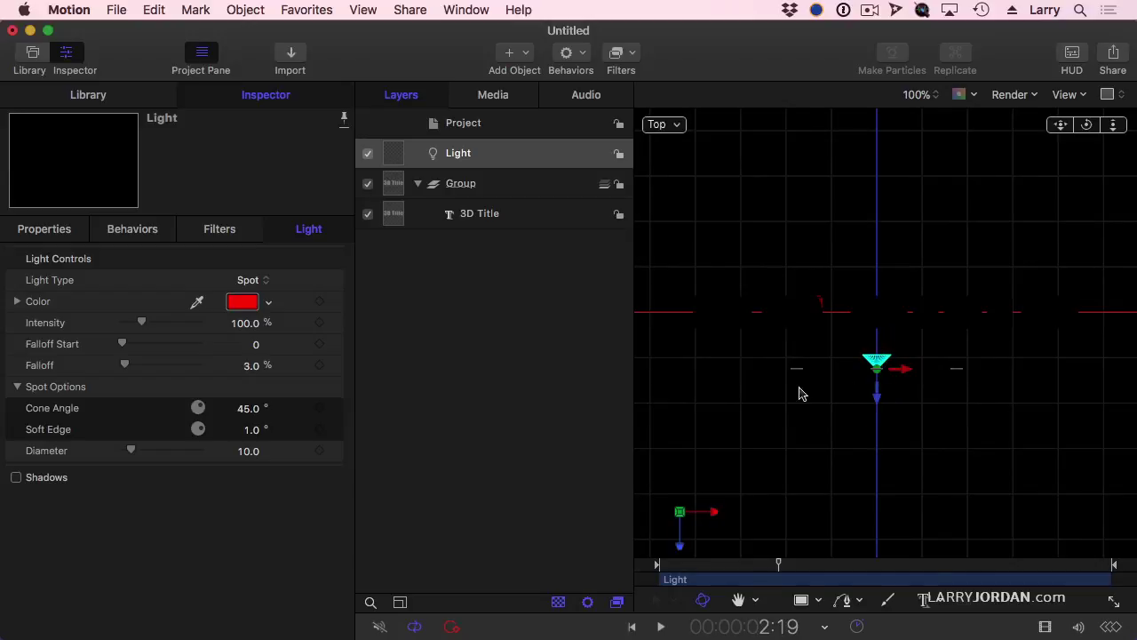
drag(878, 401, 898, 505)
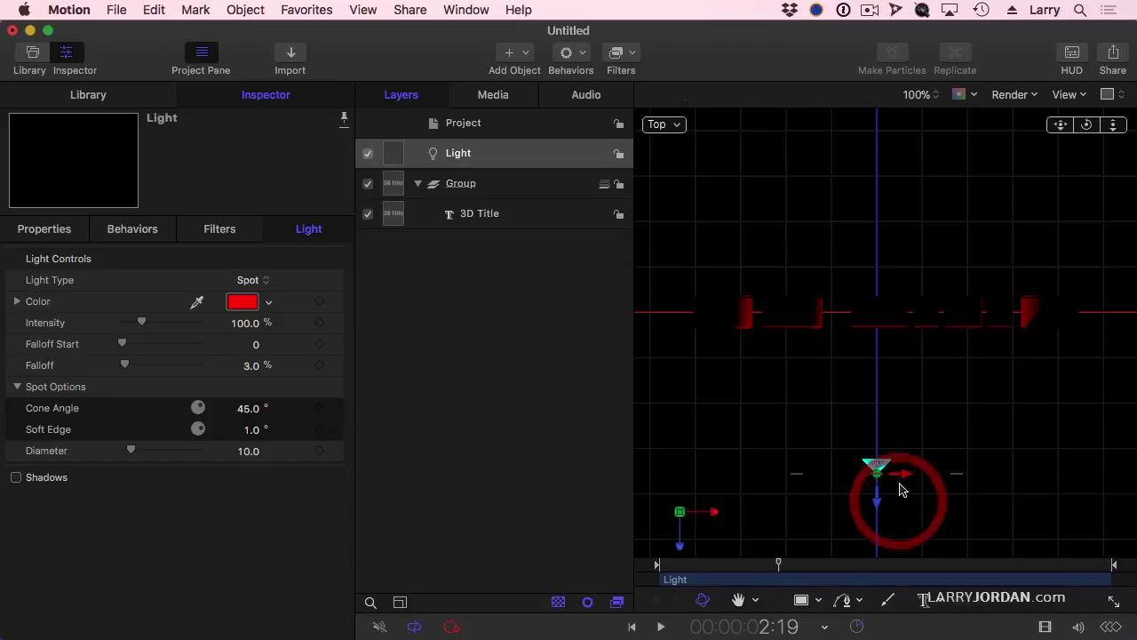
drag(903, 477, 1099, 472)
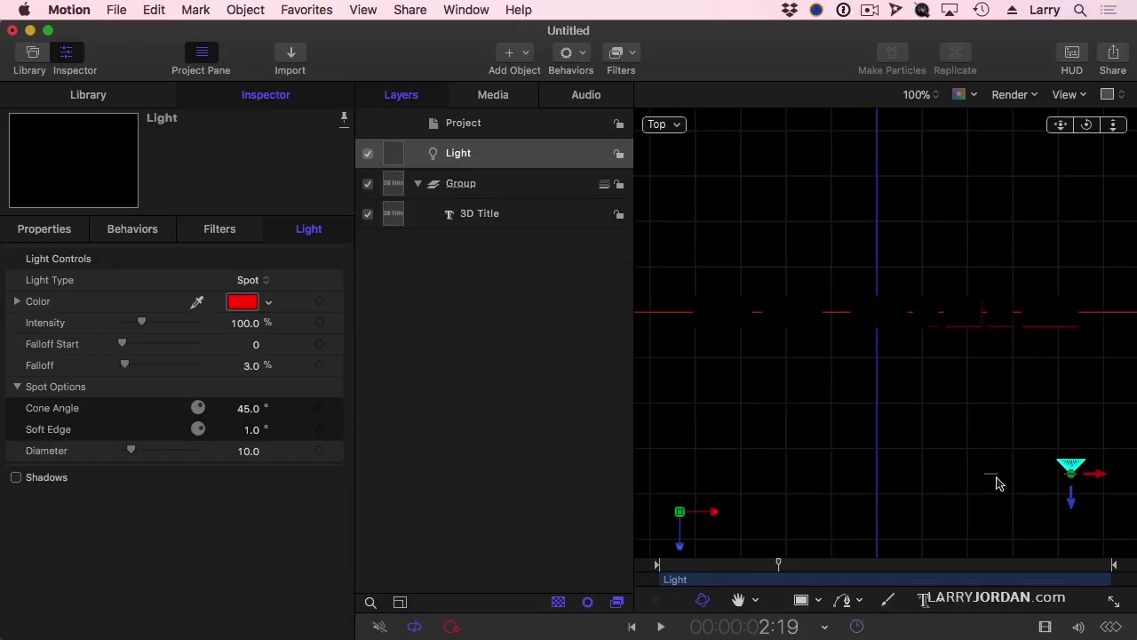
drag(995, 475, 1022, 523)
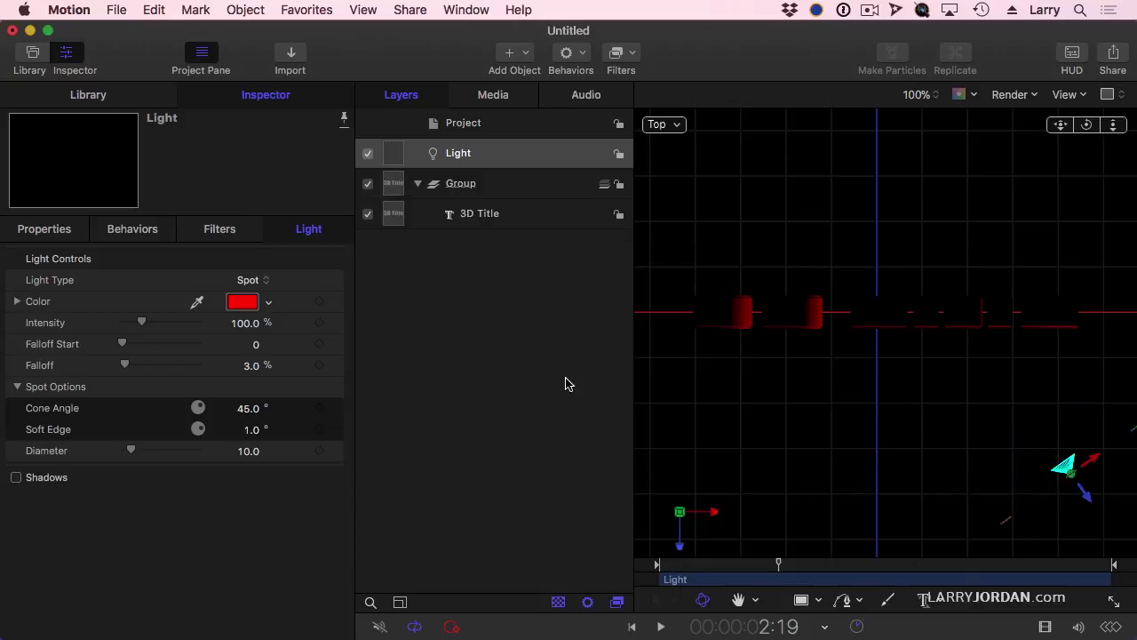
Back in Active Camera view, raise the red light's Falloff Start to 46.
click(668, 124)
click(720, 135)
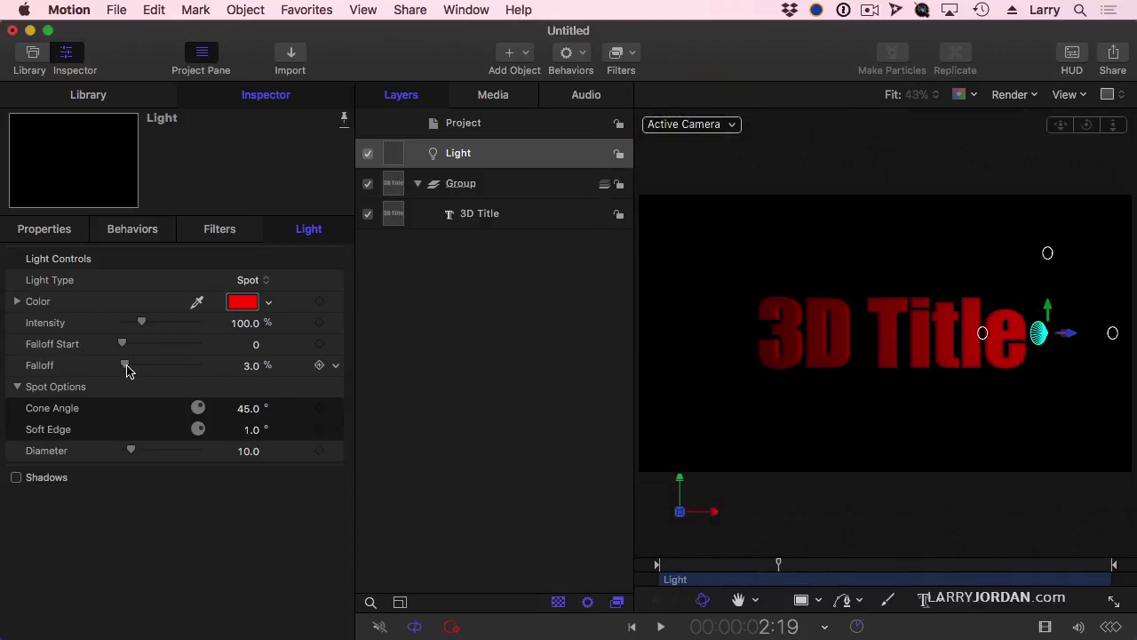
drag(122, 344, 134, 365)
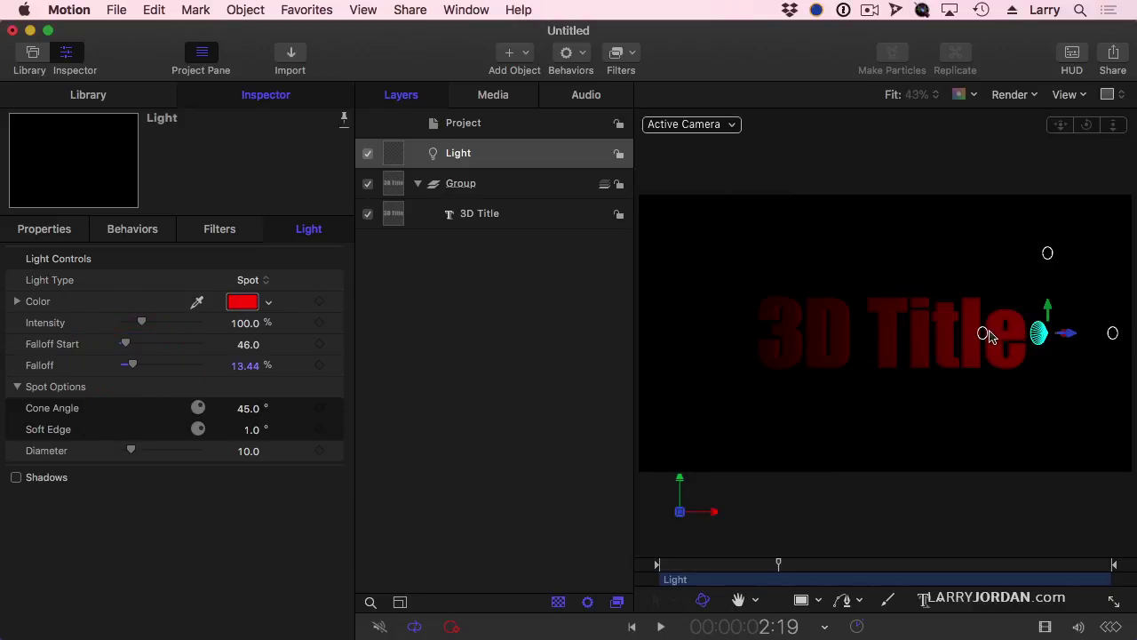
Raise the red light above the title's right end and tilt it down to X −32°, Y 35°.
mouse_move(986, 335)
mouse_down()
mouse_move(973, 337)
mouse_move(985, 346)
mouse_up()
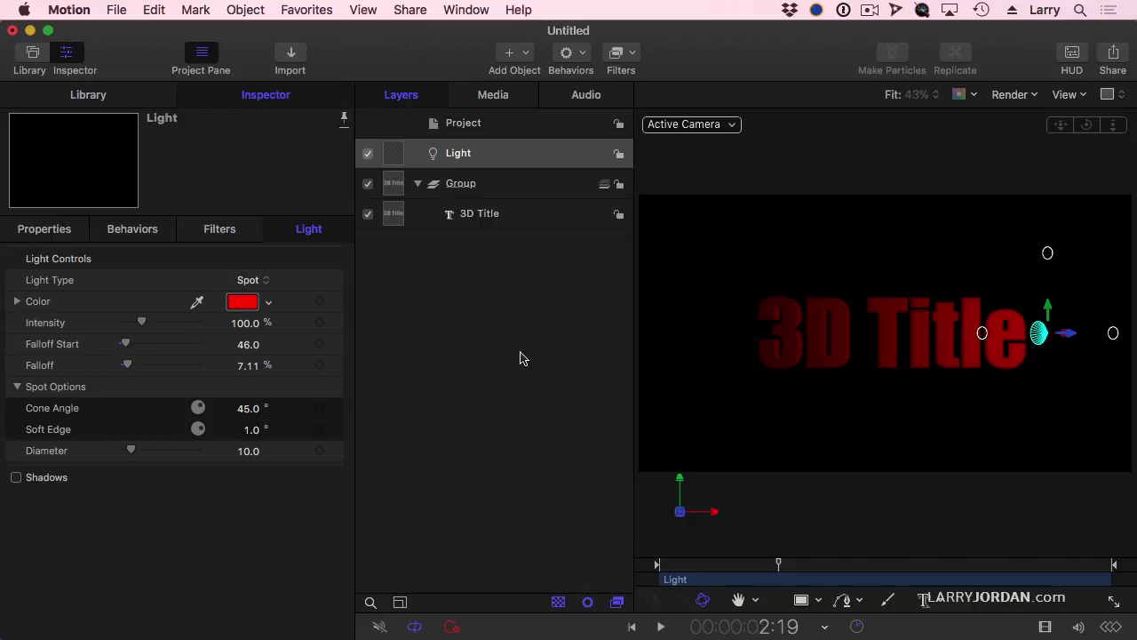
drag(1050, 310, 1048, 226)
mouse_move(1045, 171)
mouse_down()
mouse_move(1046, 147)
mouse_move(1048, 156)
mouse_up()
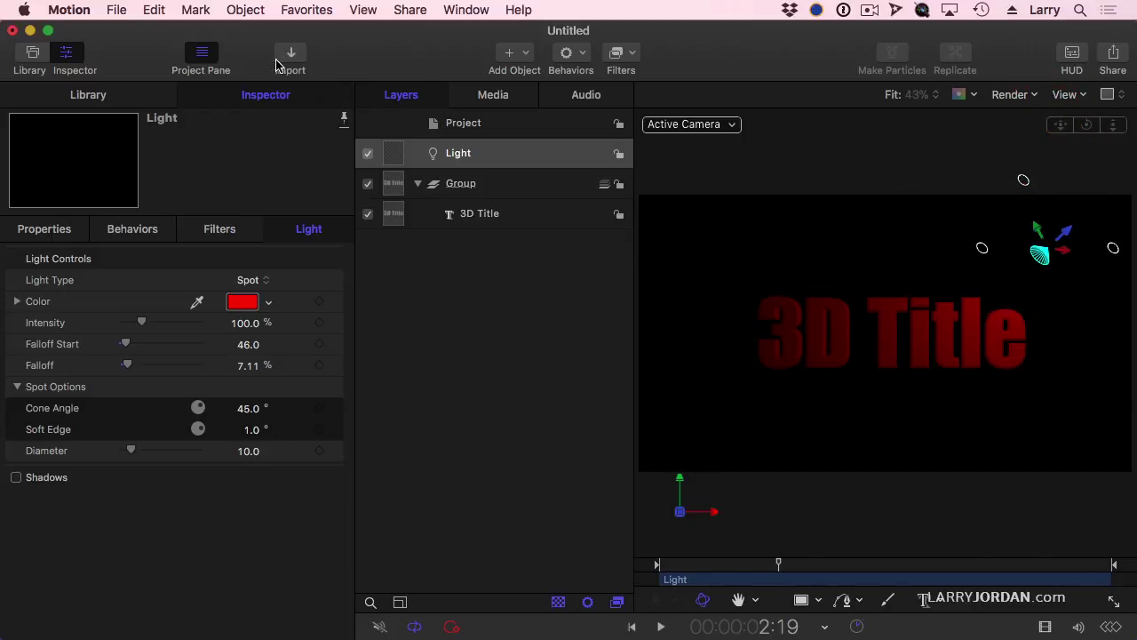
Add a second light and rename the original light Red Light.
click(240, 10)
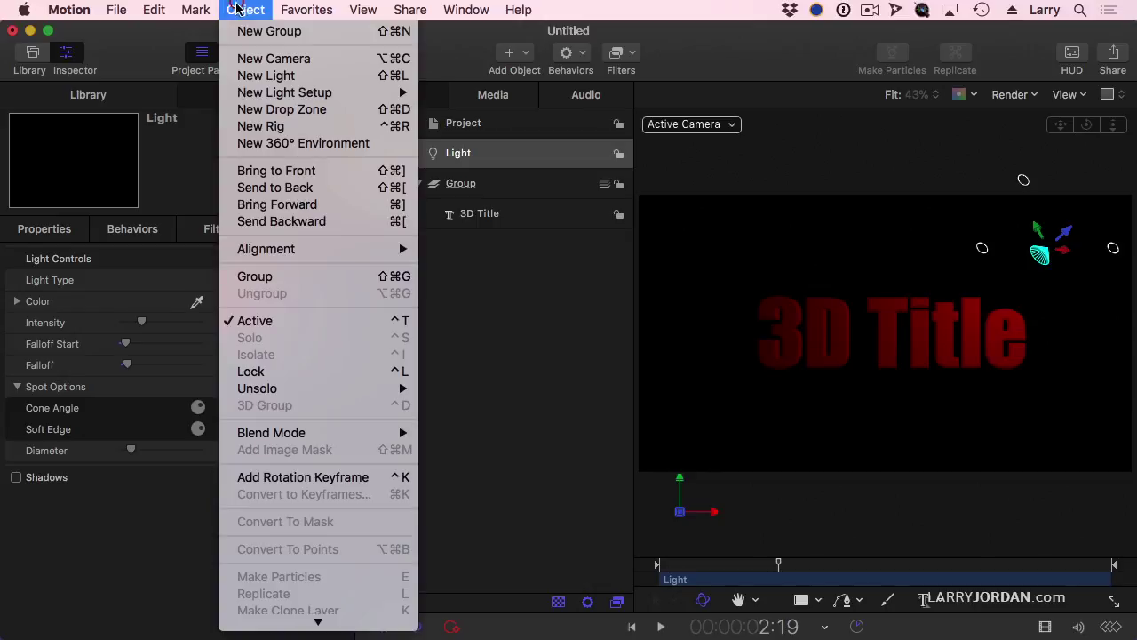
click(258, 76)
click(459, 184)
double_click(462, 184)
text(RedLight)
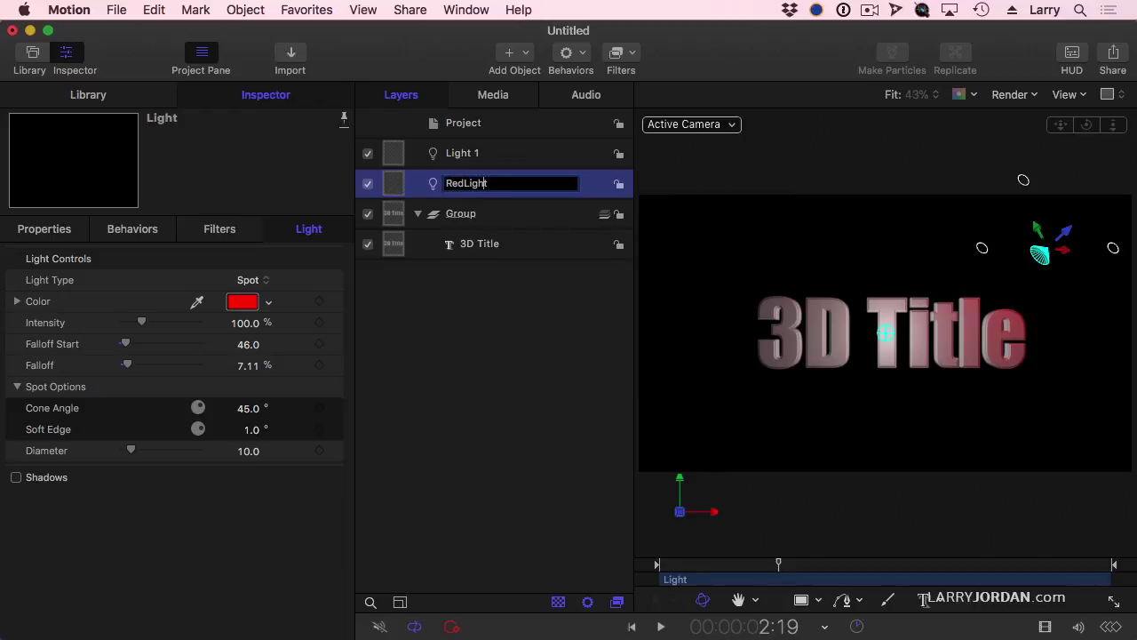
text(d)
key(Return)
Rename the new Light 1 layer to Blue Light.
click(455, 157)
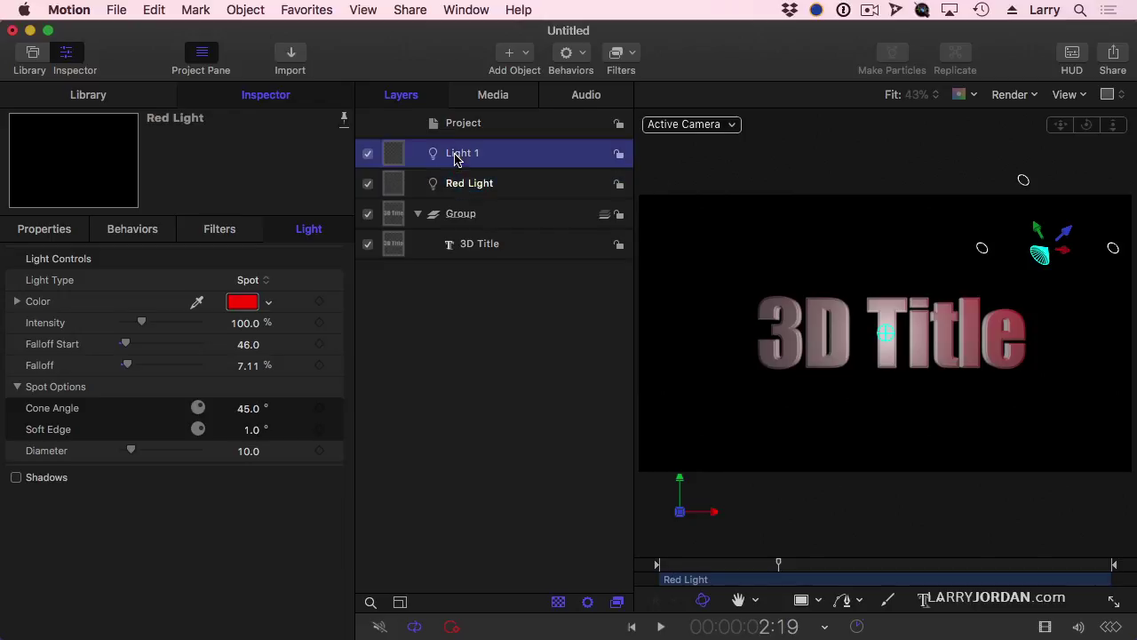
double_click(458, 154)
text(B)
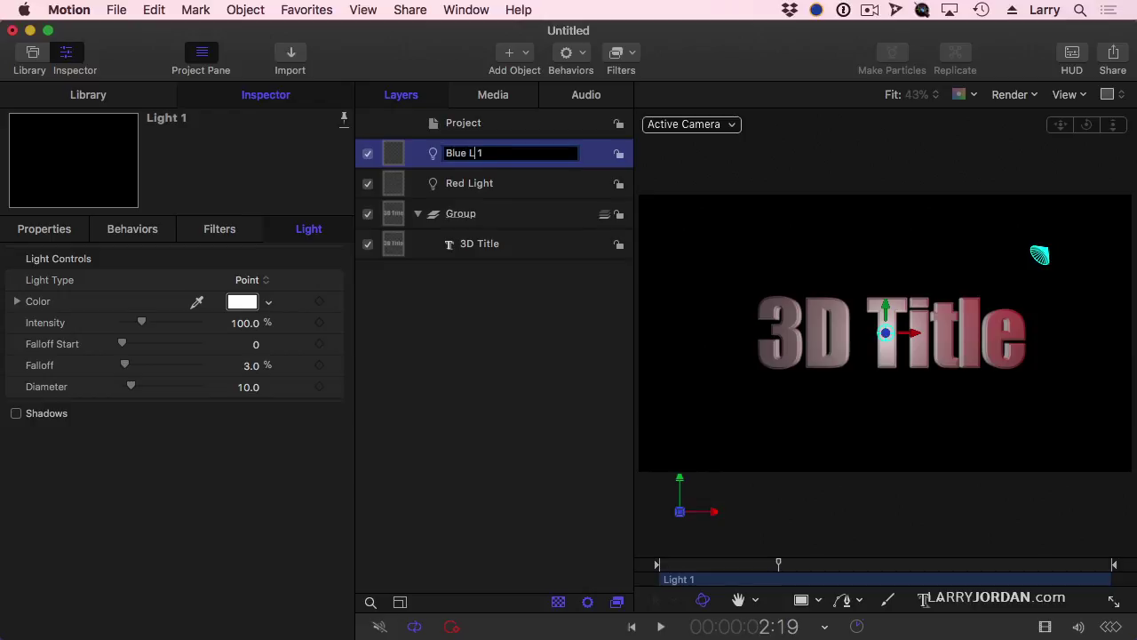
text(lue Light)
key(Return)
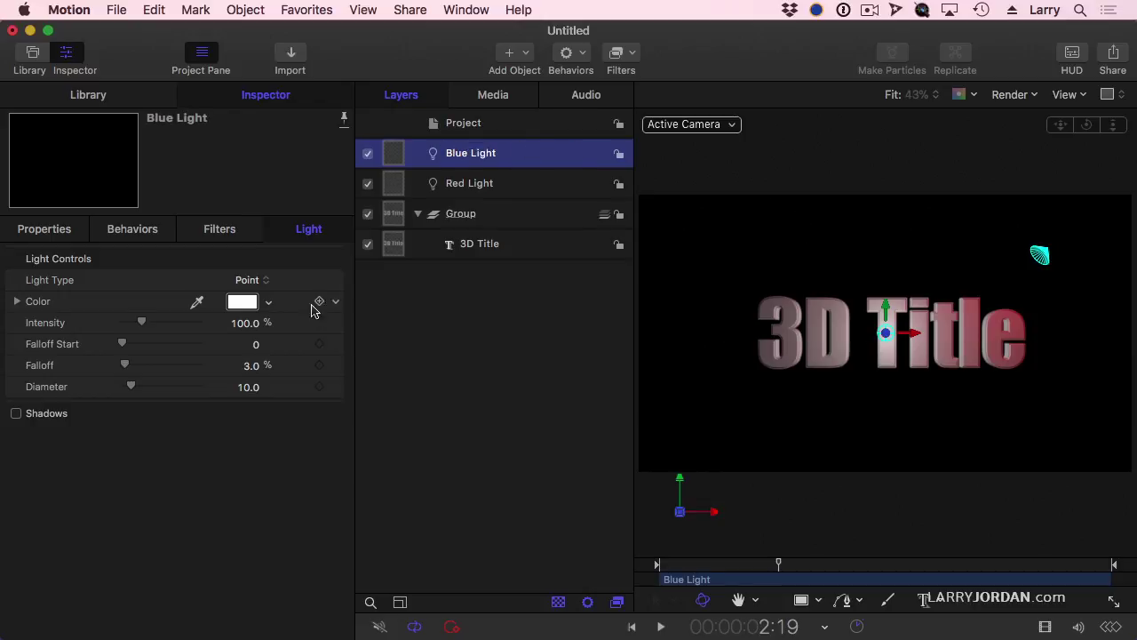
Set Blue Light's color to blue.
click(247, 303)
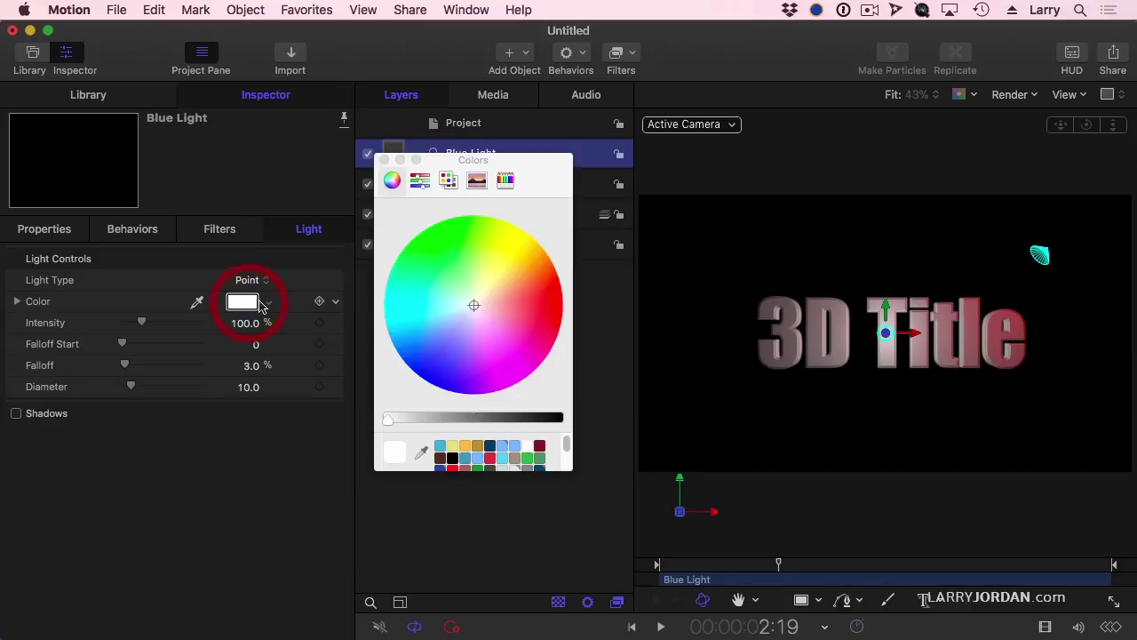
click(428, 365)
click(384, 160)
click(247, 281)
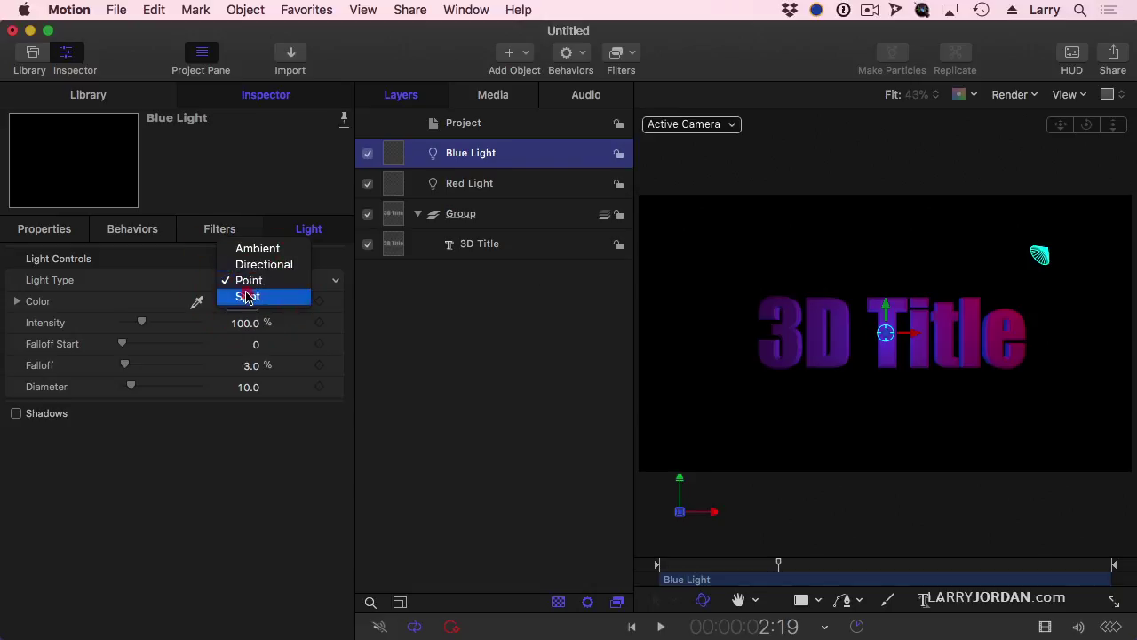
Make Blue Light a Spot light and move it forward from the title in Top view.
click(249, 296)
click(709, 124)
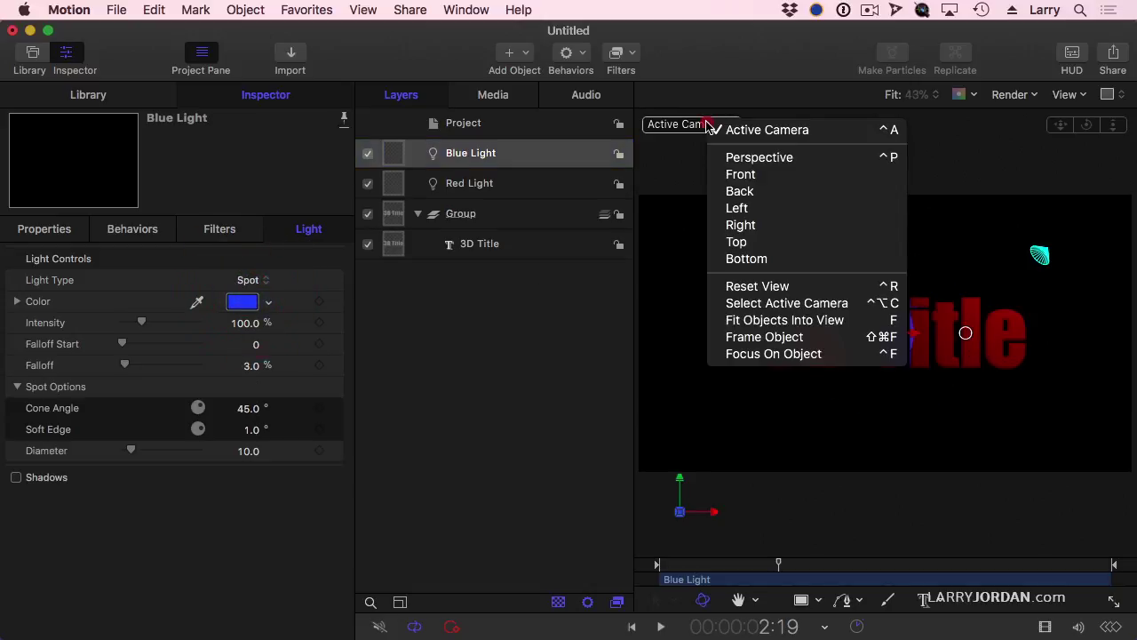
click(741, 242)
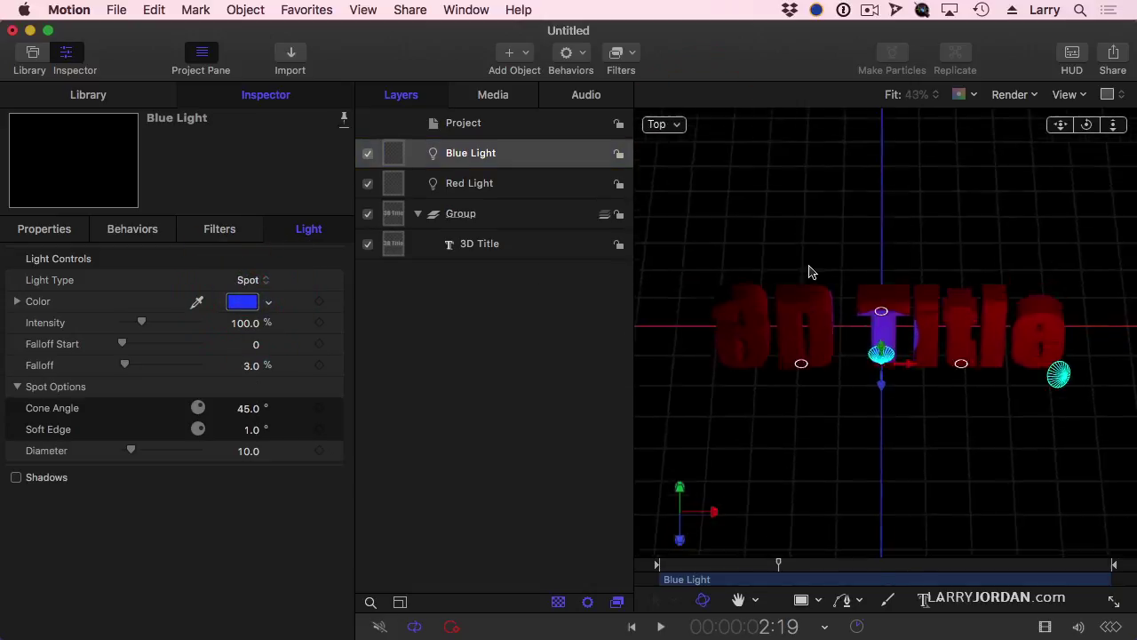
drag(878, 406, 749, 474)
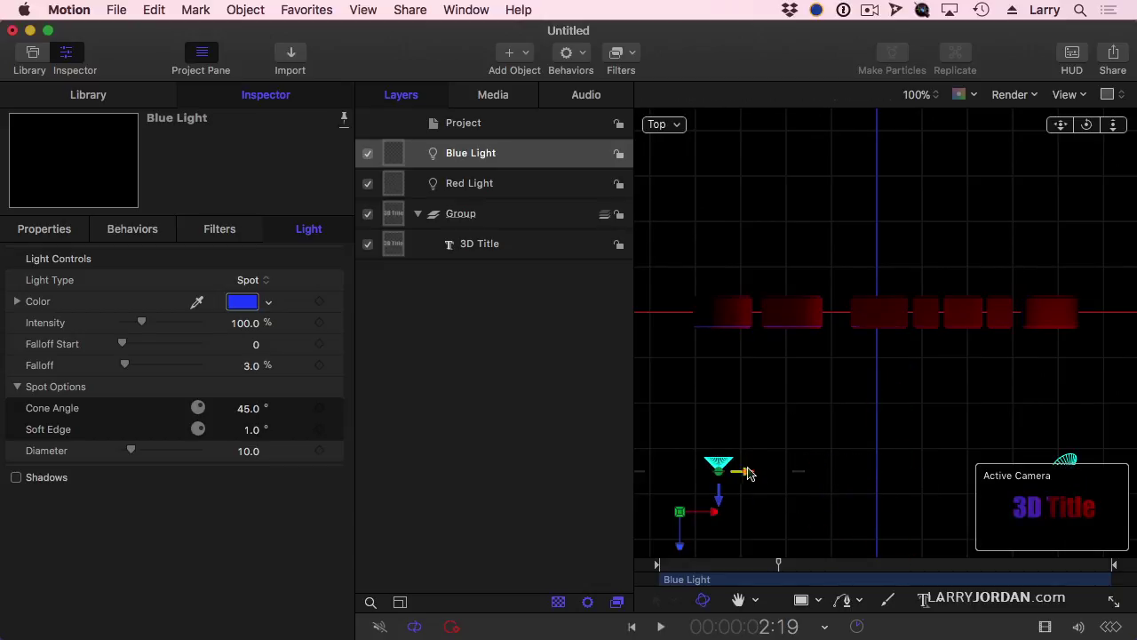
click(793, 489)
click(727, 471)
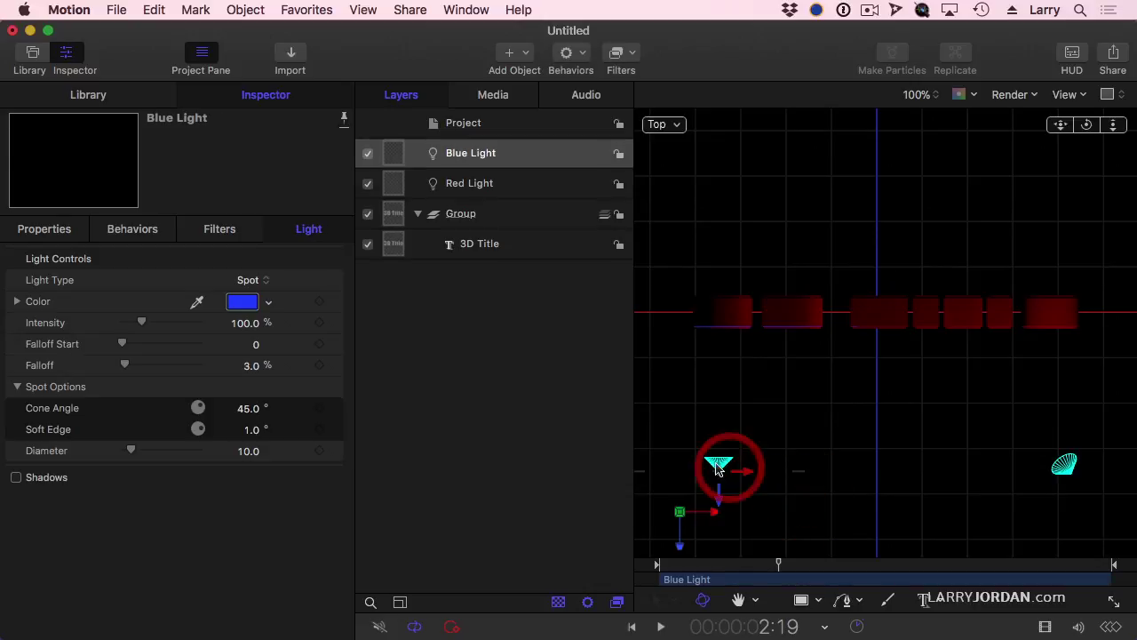
At 50% zoom, rotate the blue spotlight toward the title and shift it down-left.
click(925, 96)
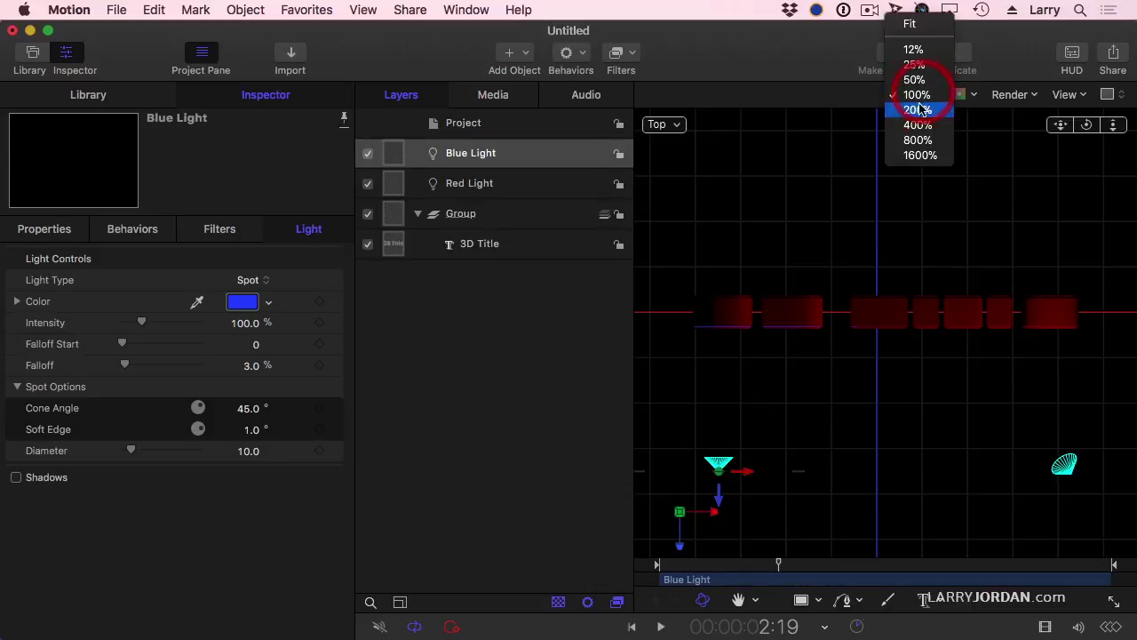
click(916, 79)
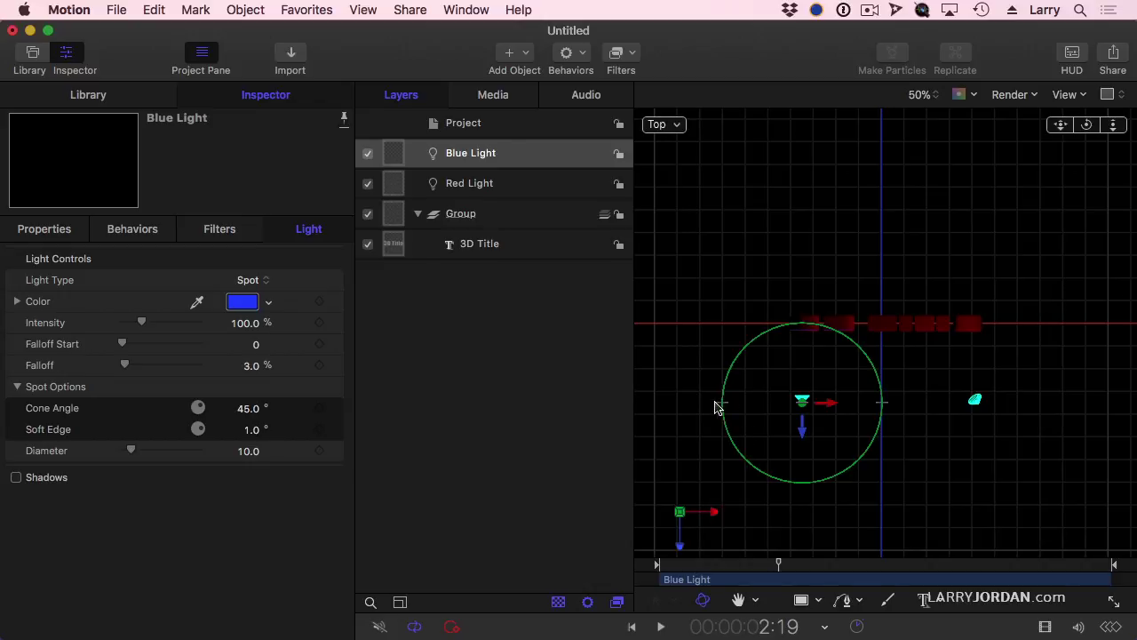
drag(719, 401, 729, 353)
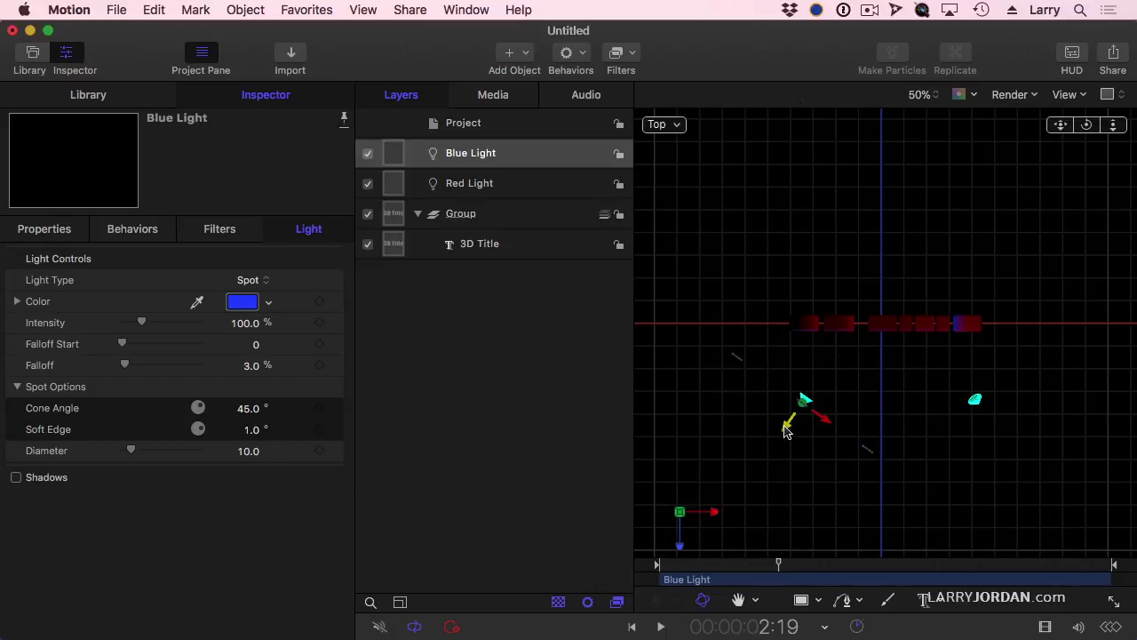
mouse_move(786, 431)
mouse_down()
mouse_move(769, 450)
mouse_move(815, 451)
mouse_move(785, 425)
mouse_up()
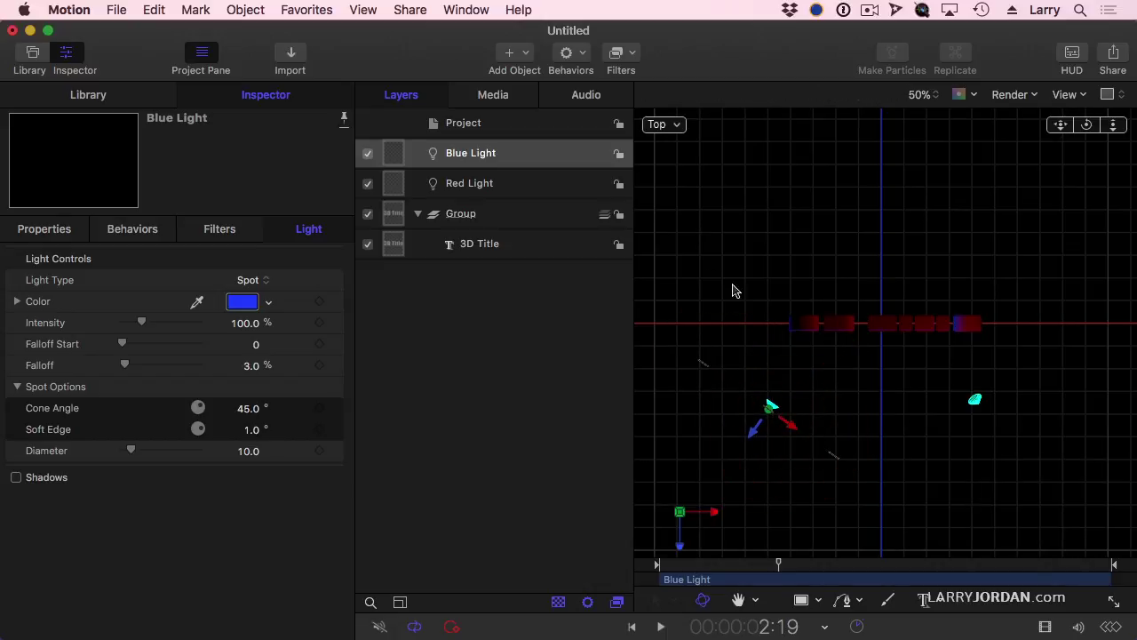
In Active Camera view, lower the blue light and tilt it toward the title's left letters.
click(665, 127)
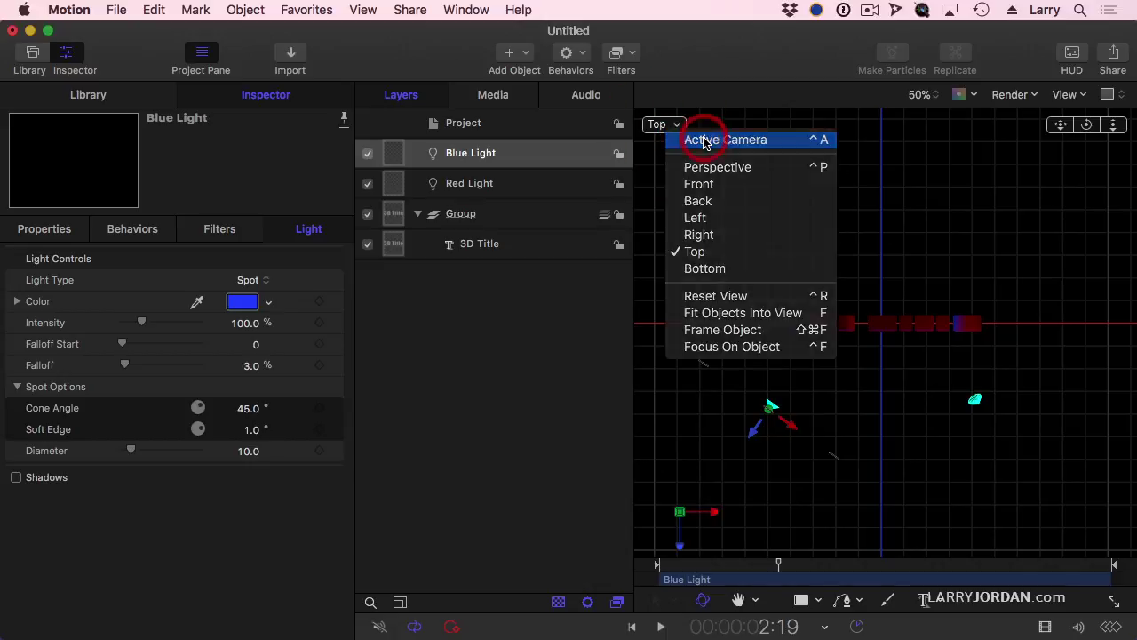
click(701, 139)
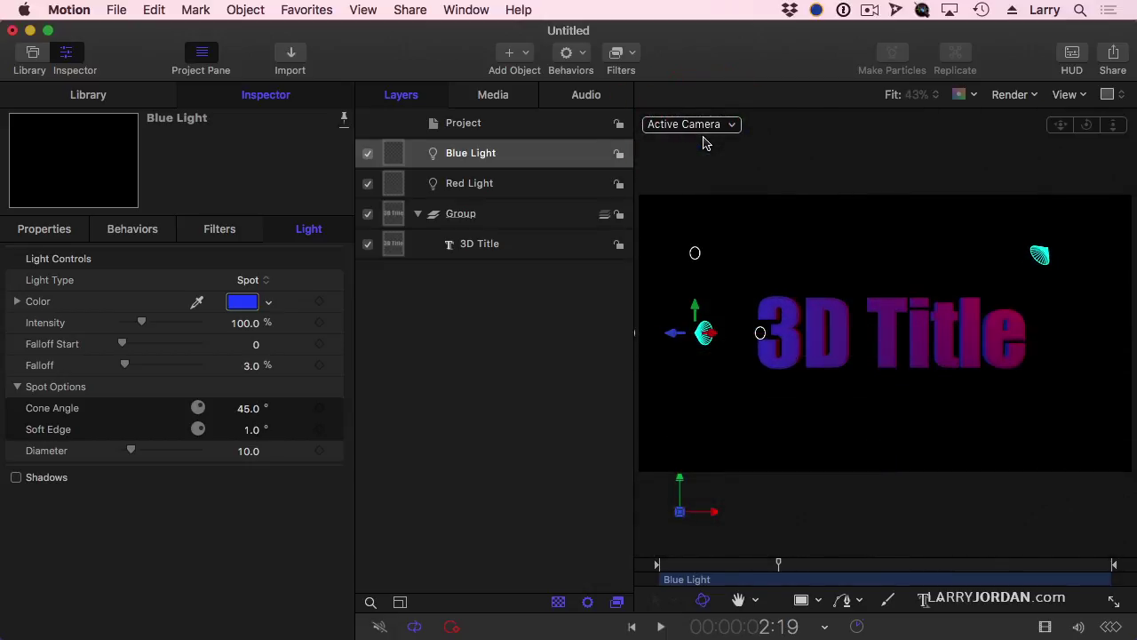
drag(696, 311, 694, 373)
drag(692, 331, 693, 382)
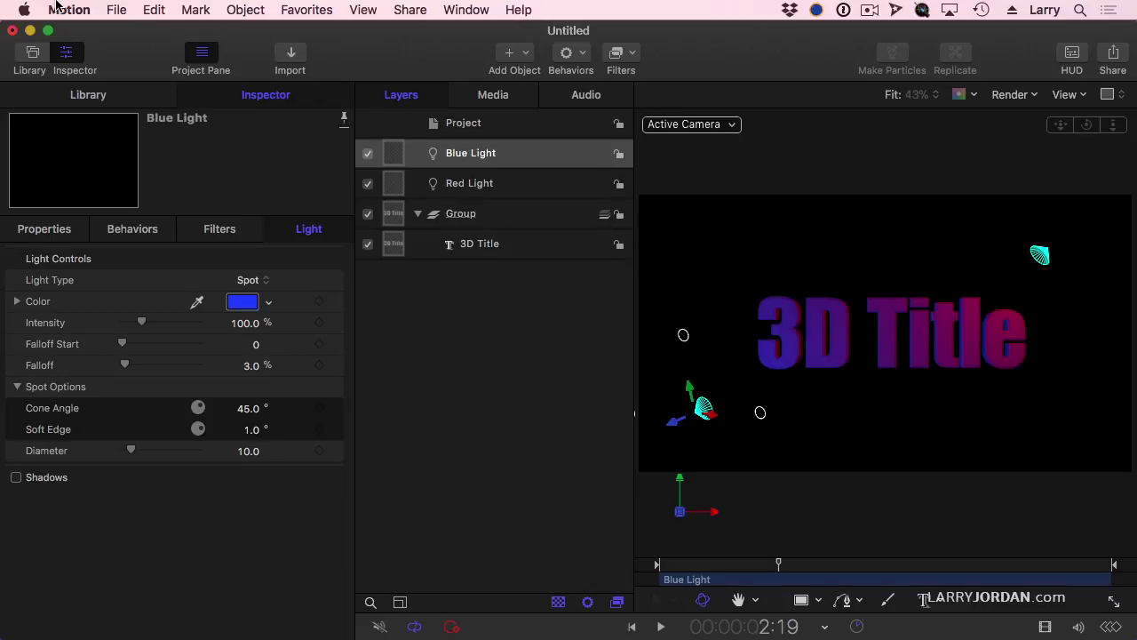
Add a third white light, move it back toward the title in Top view, and make it a Spot.
click(245, 10)
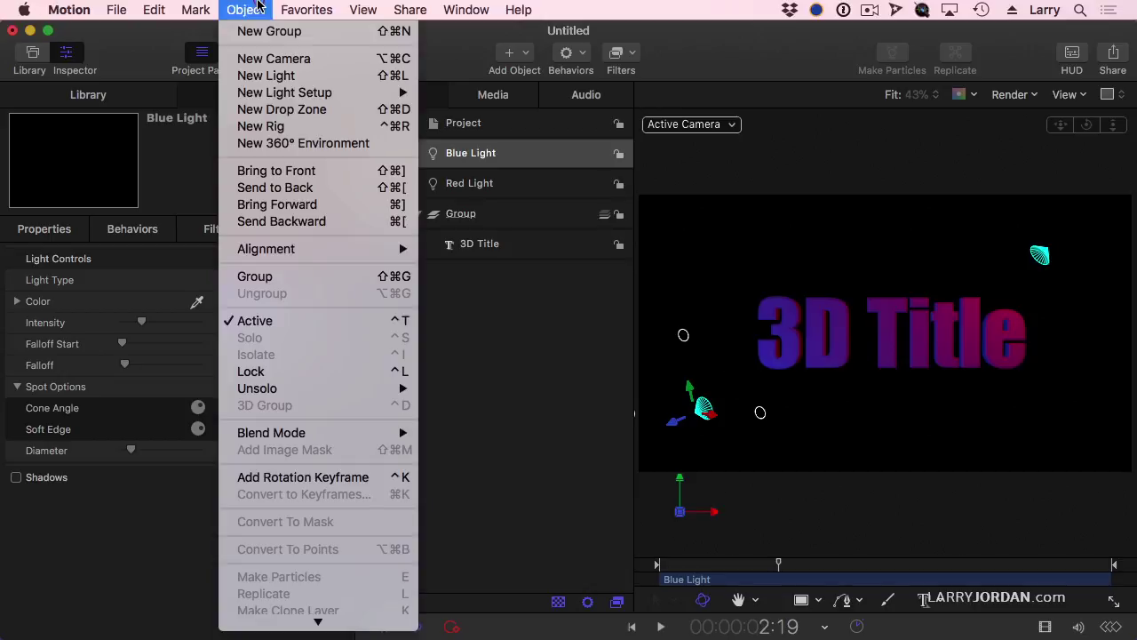
click(268, 77)
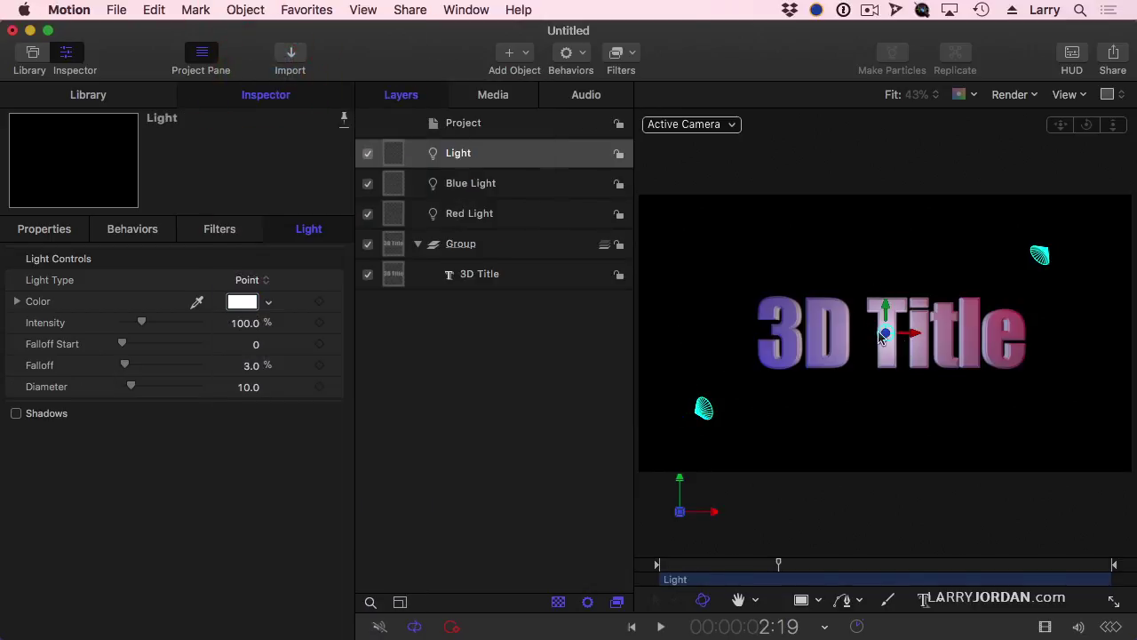
click(711, 125)
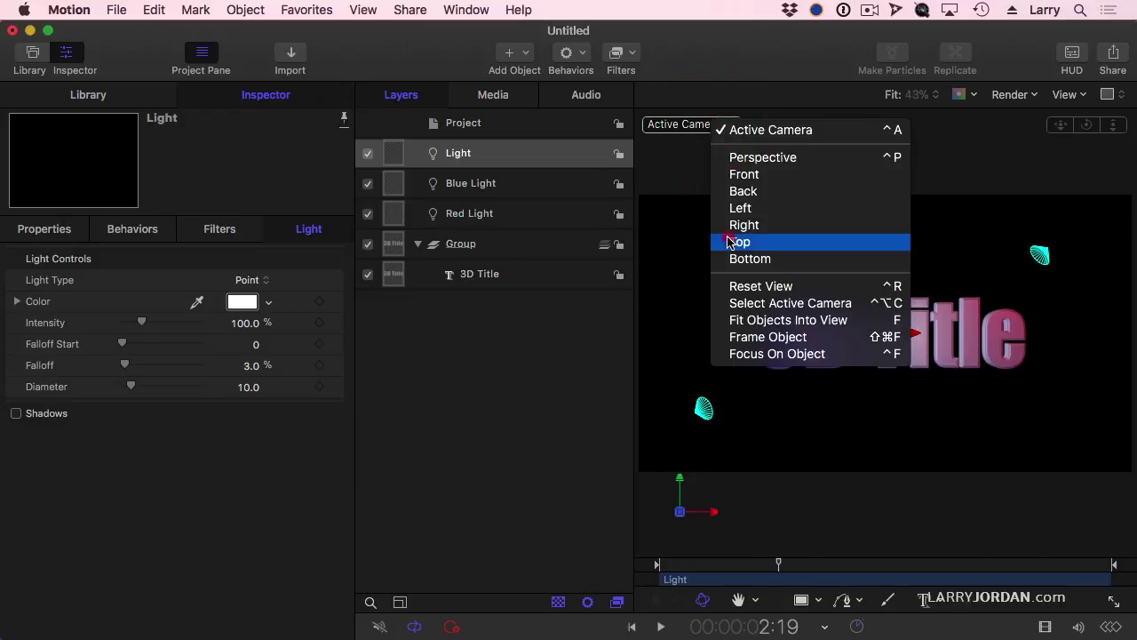
click(724, 242)
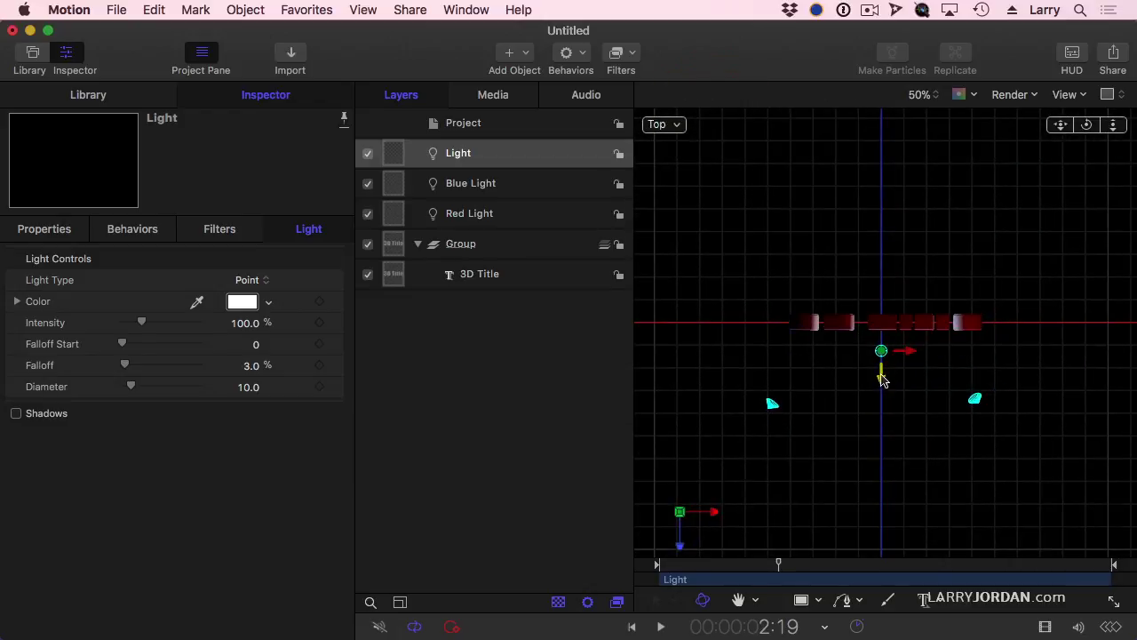
drag(881, 377, 882, 259)
click(252, 280)
click(247, 298)
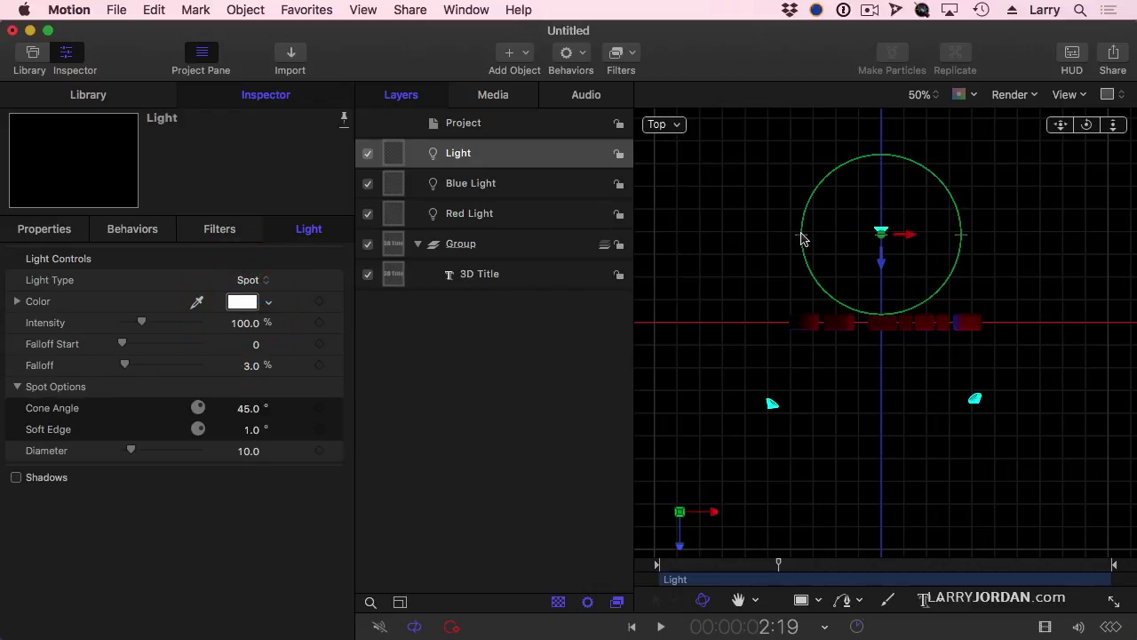
Place the white spotlight up-right at X 443.9 px, rotated 149.8° toward the title; go to frame 23.
drag(802, 241, 1016, 256)
drag(859, 234, 1015, 185)
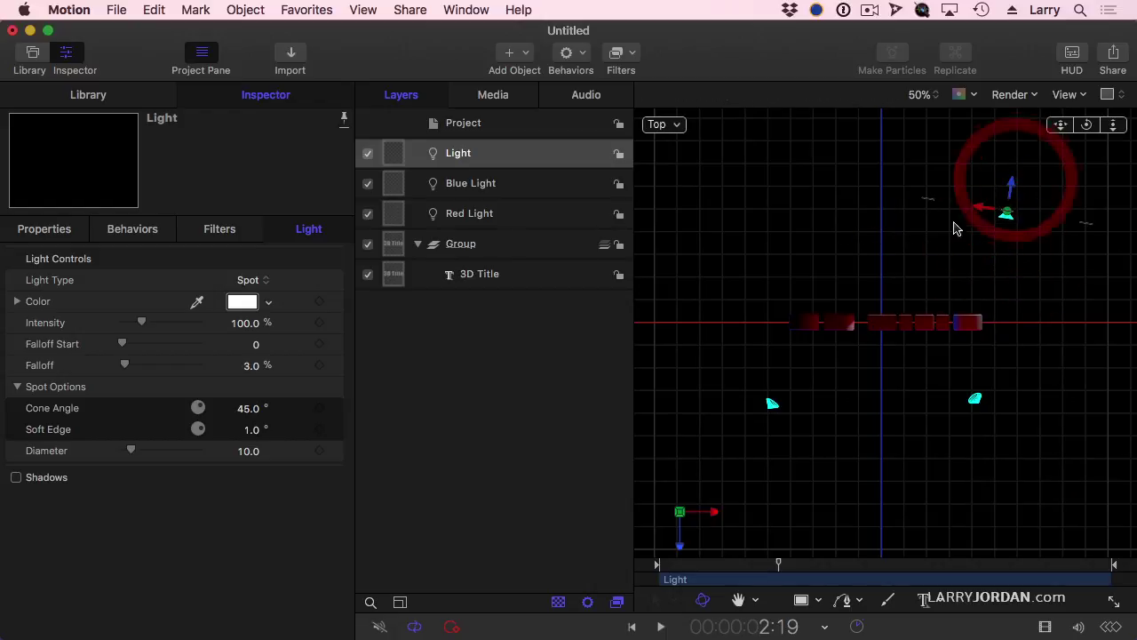
drag(932, 198, 1046, 210)
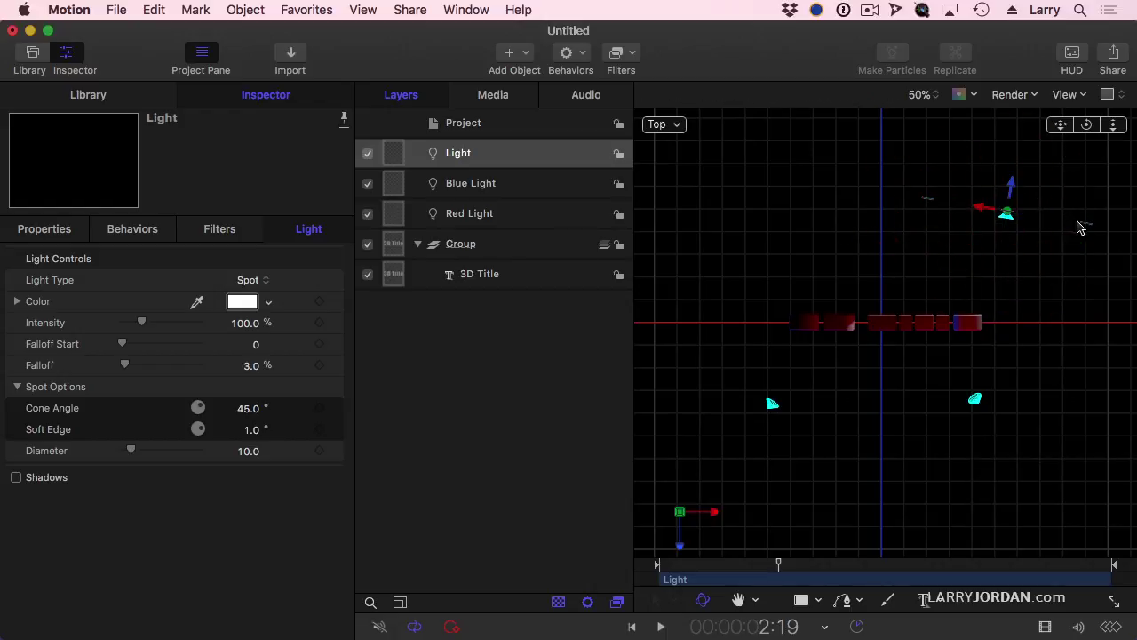
drag(1081, 227, 1083, 250)
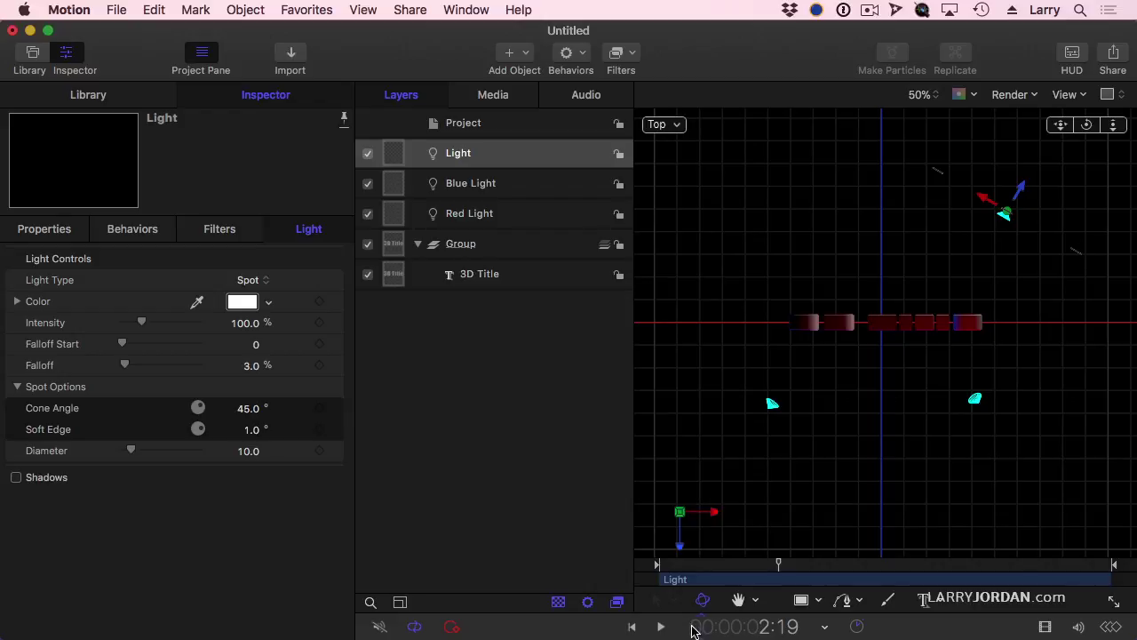
click(692, 565)
drag(691, 566, 694, 566)
At frame 27, add starting Position and Rotation keyframes for the white Light.
click(46, 231)
drag(694, 564, 710, 580)
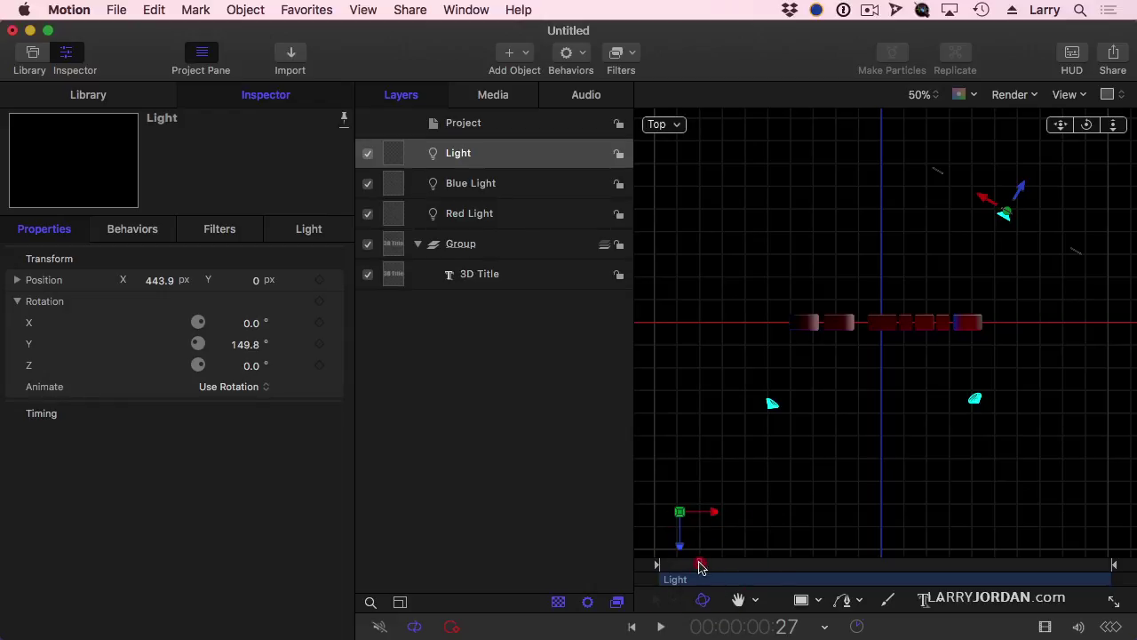
click(699, 565)
click(331, 281)
click(315, 282)
click(320, 280)
click(320, 302)
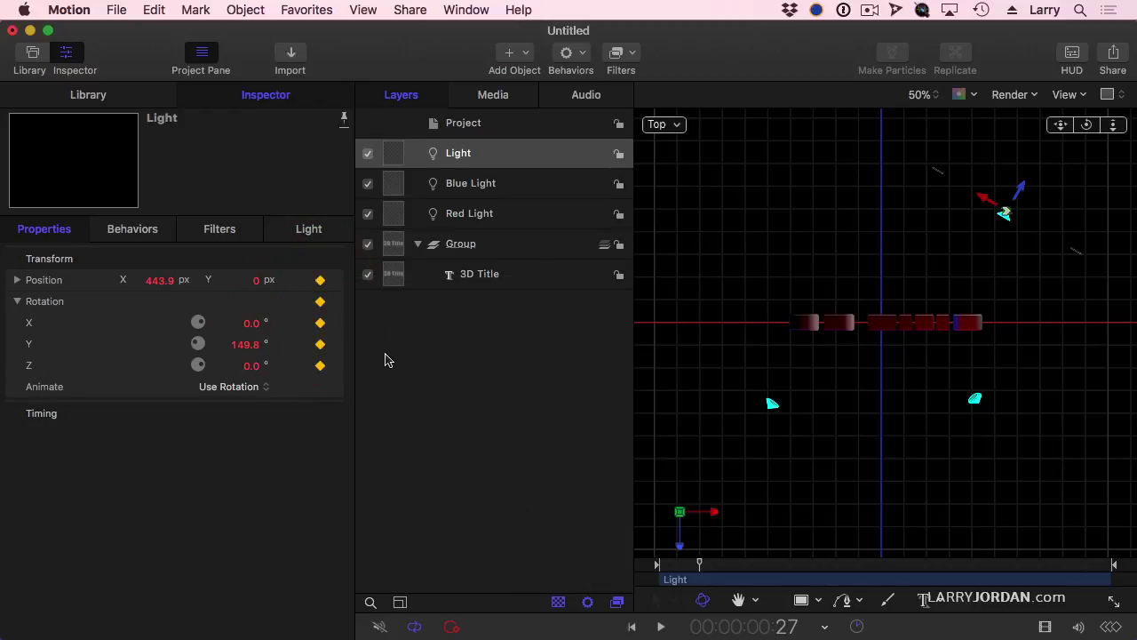
Add starting Position and Rotation keyframes for Blue Light and Red Light.
click(464, 183)
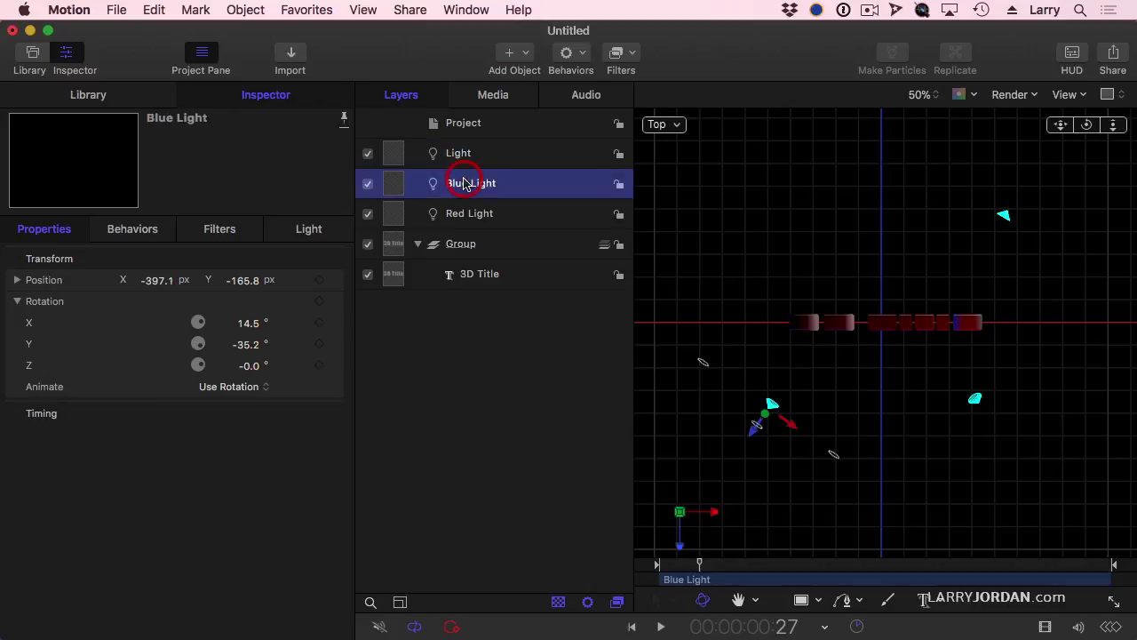
click(319, 280)
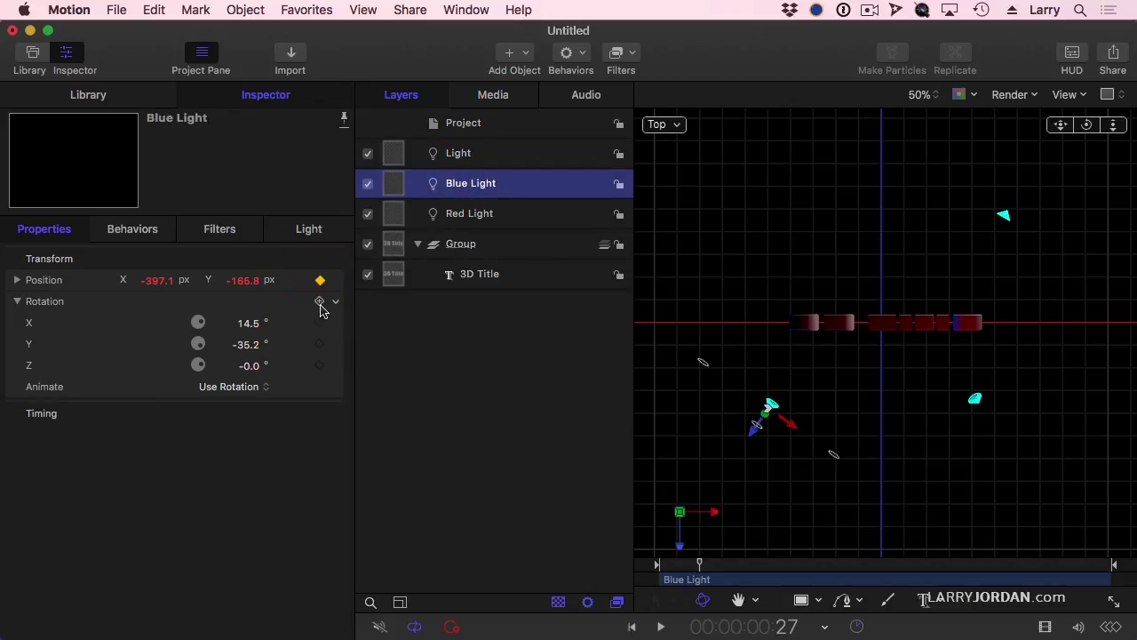
click(320, 301)
click(464, 213)
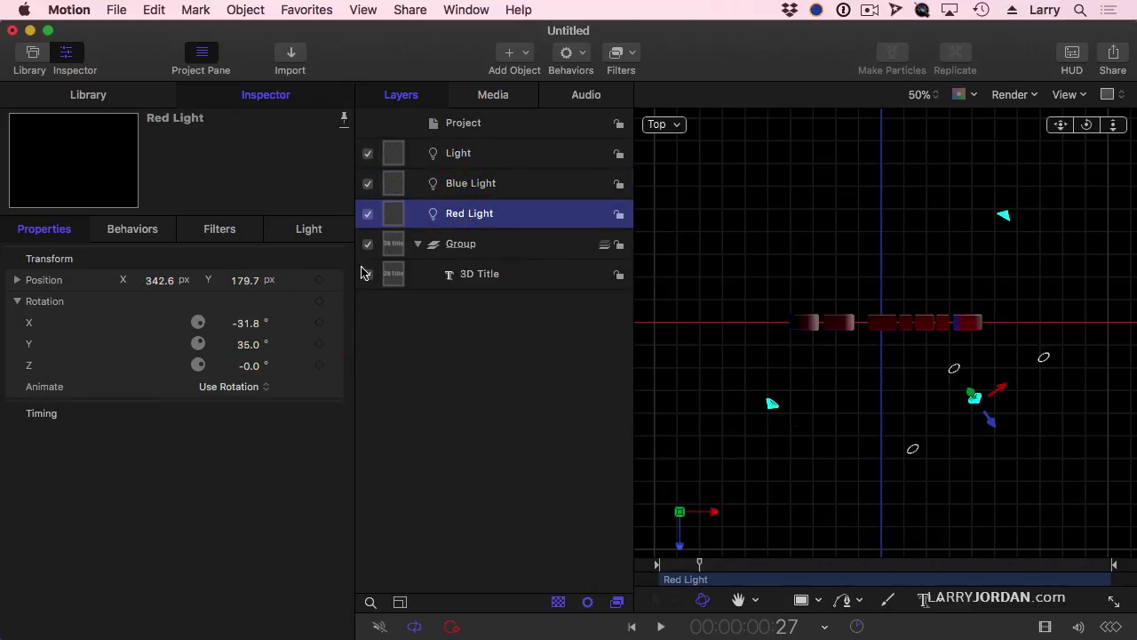
click(320, 280)
click(320, 302)
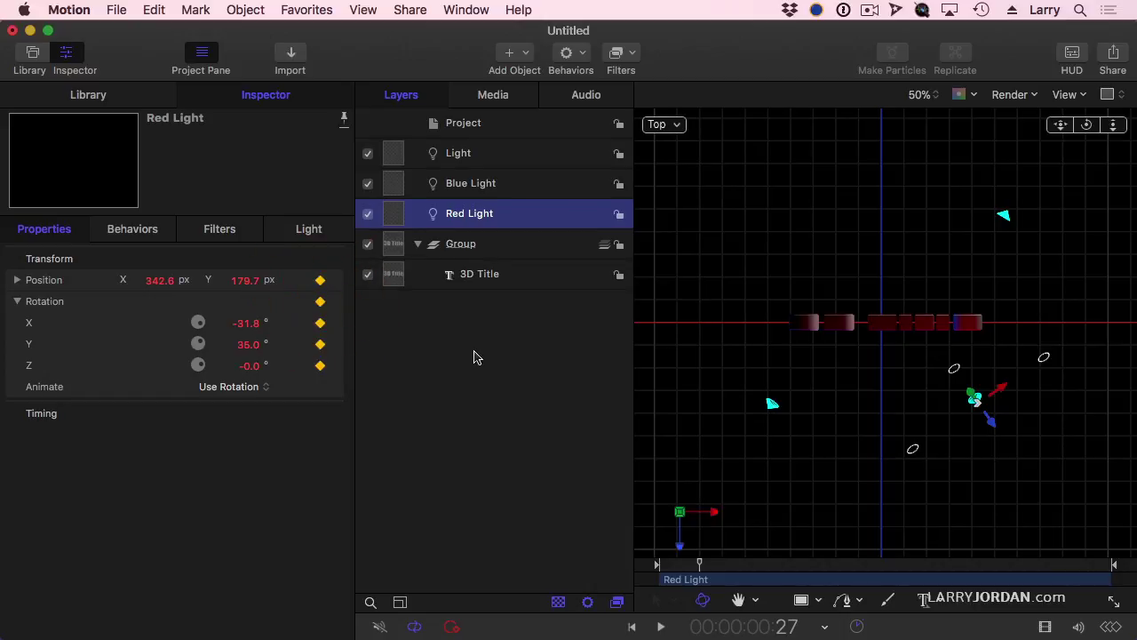
At about four seconds, slide Red Light left, then move Blue Light right and re-aim it at the title.
drag(700, 563, 862, 569)
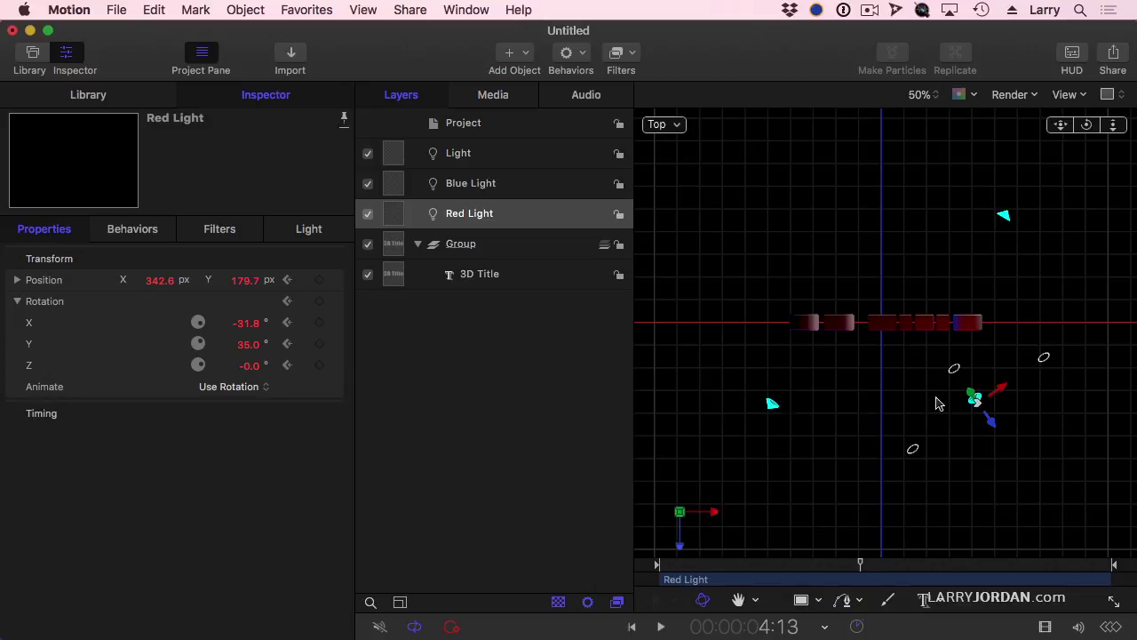
drag(1002, 392, 780, 531)
click(480, 186)
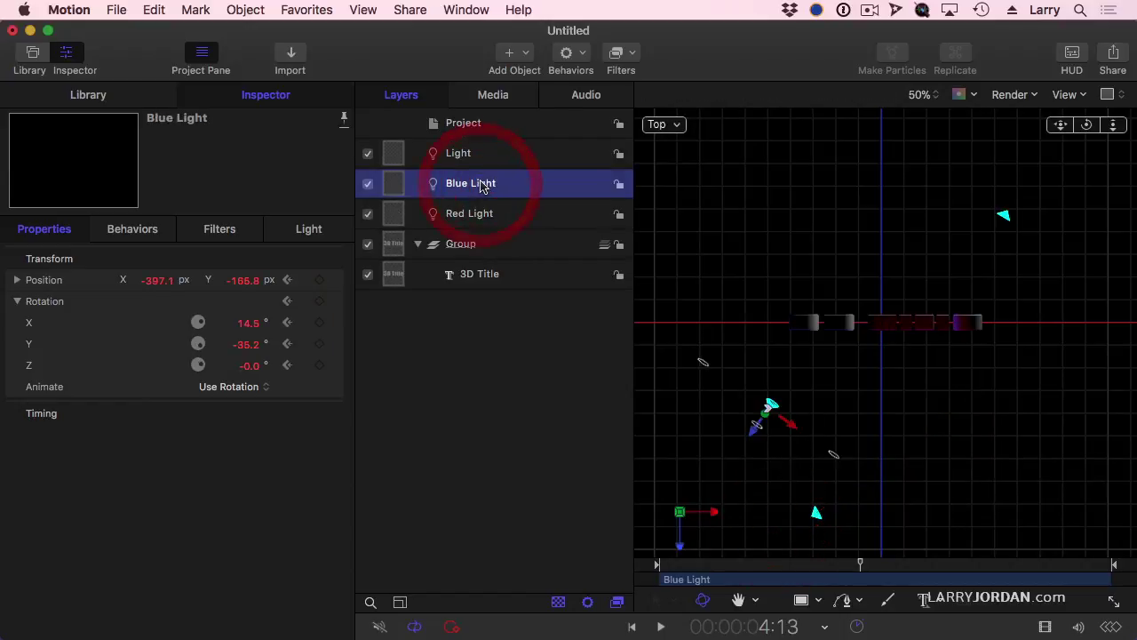
drag(790, 426, 970, 549)
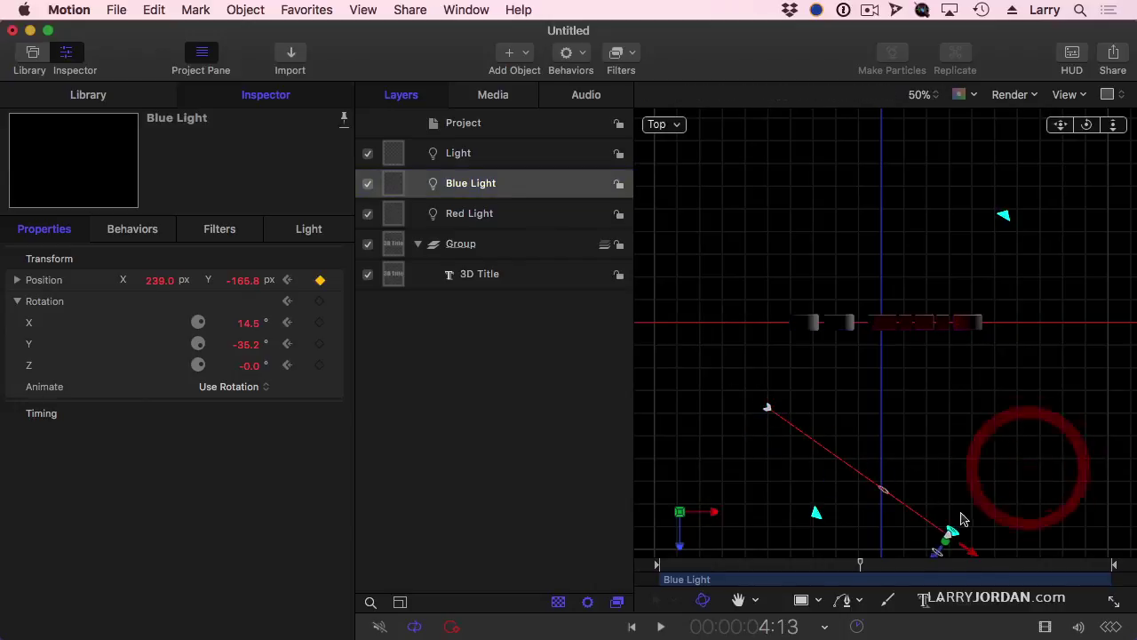
double_click(884, 490)
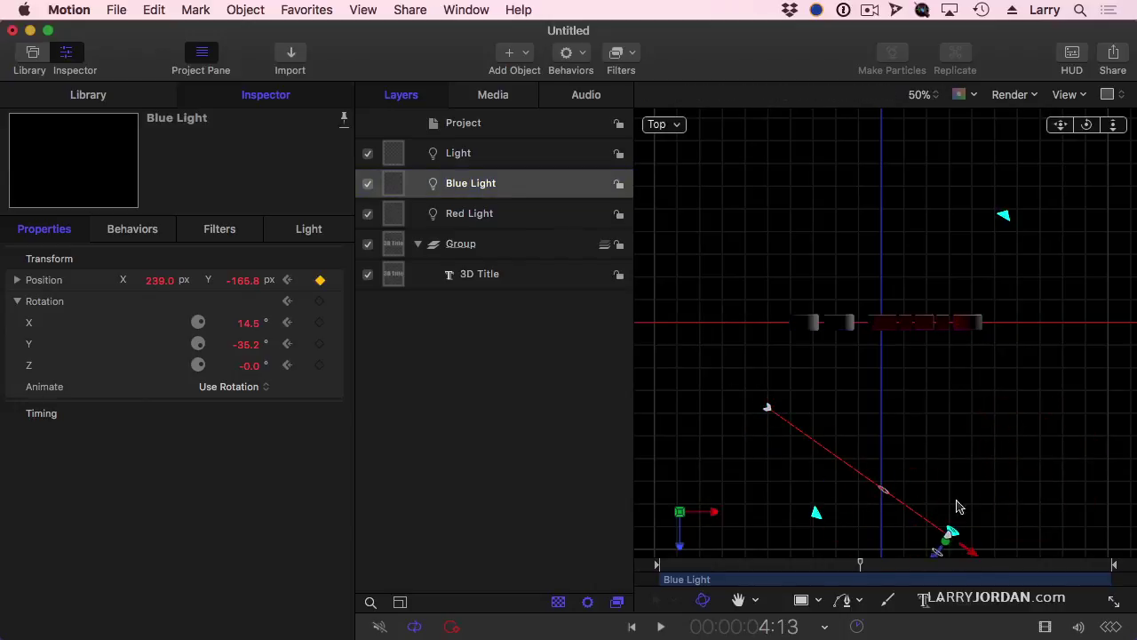
click(928, 94)
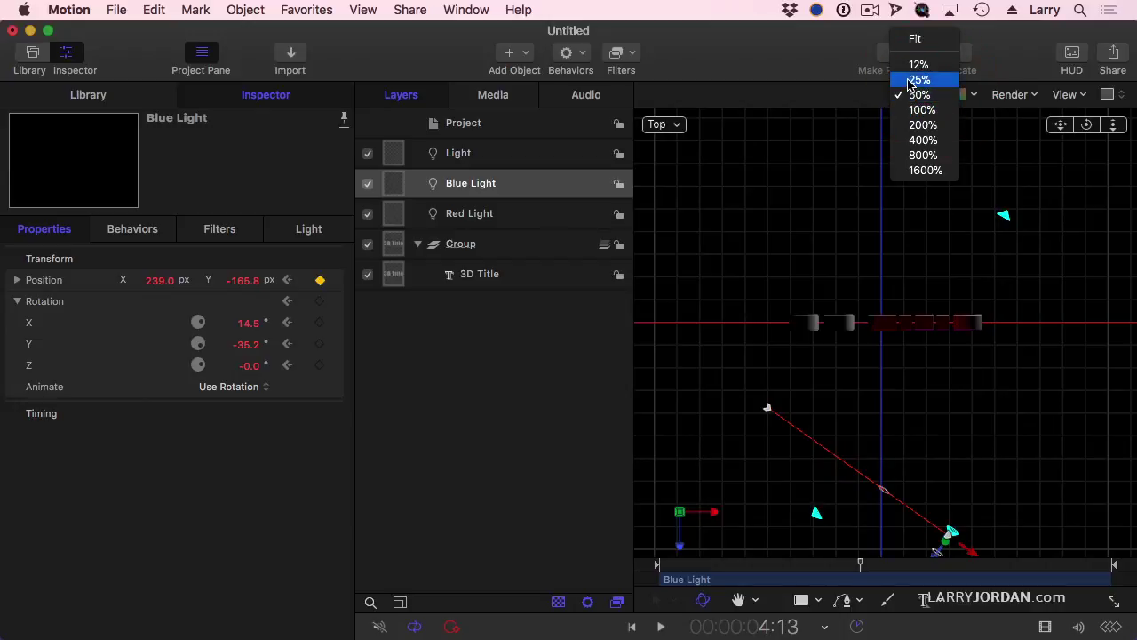
click(918, 79)
drag(909, 456, 945, 419)
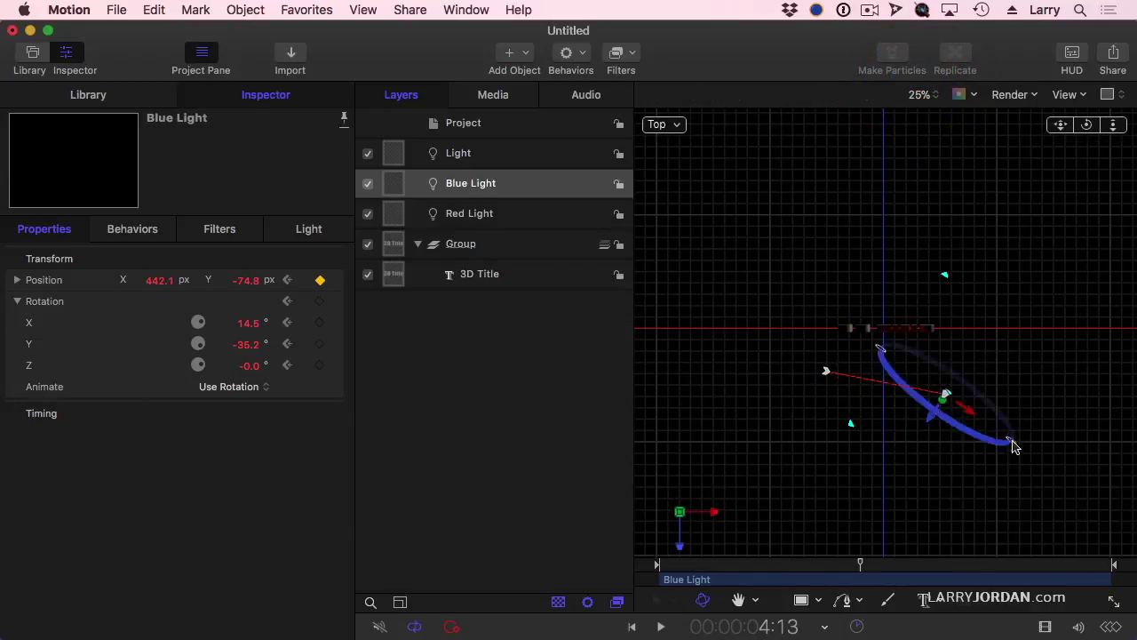
drag(1014, 446, 868, 446)
drag(955, 411, 978, 442)
Move the white Light left to X −565.9 px and rotate it to Y 239.2°.
click(490, 155)
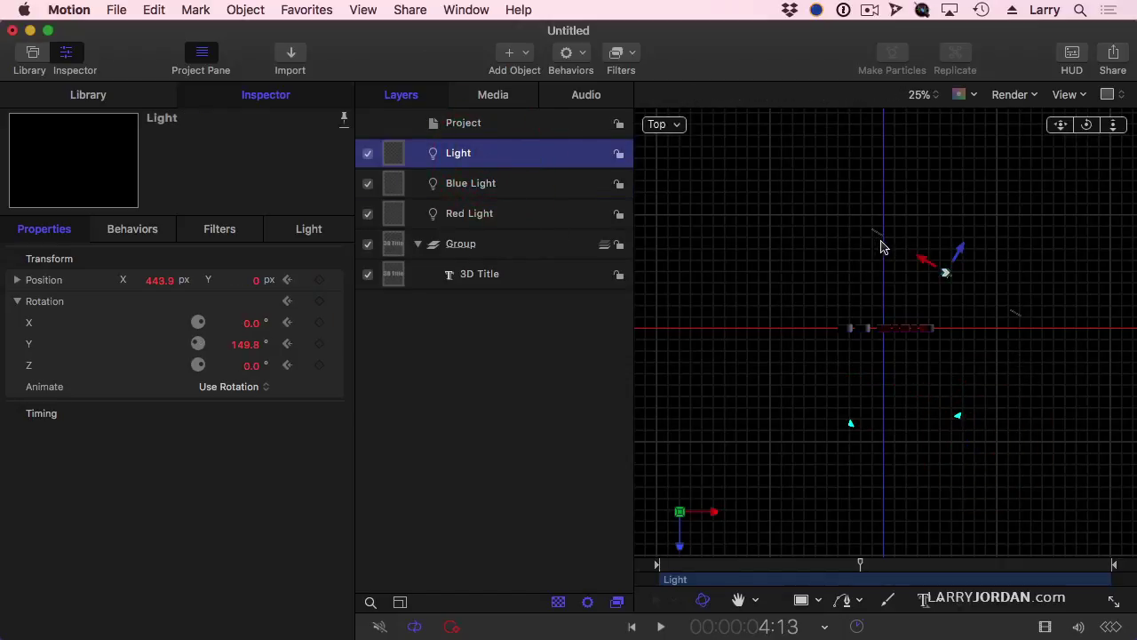
drag(933, 259, 790, 204)
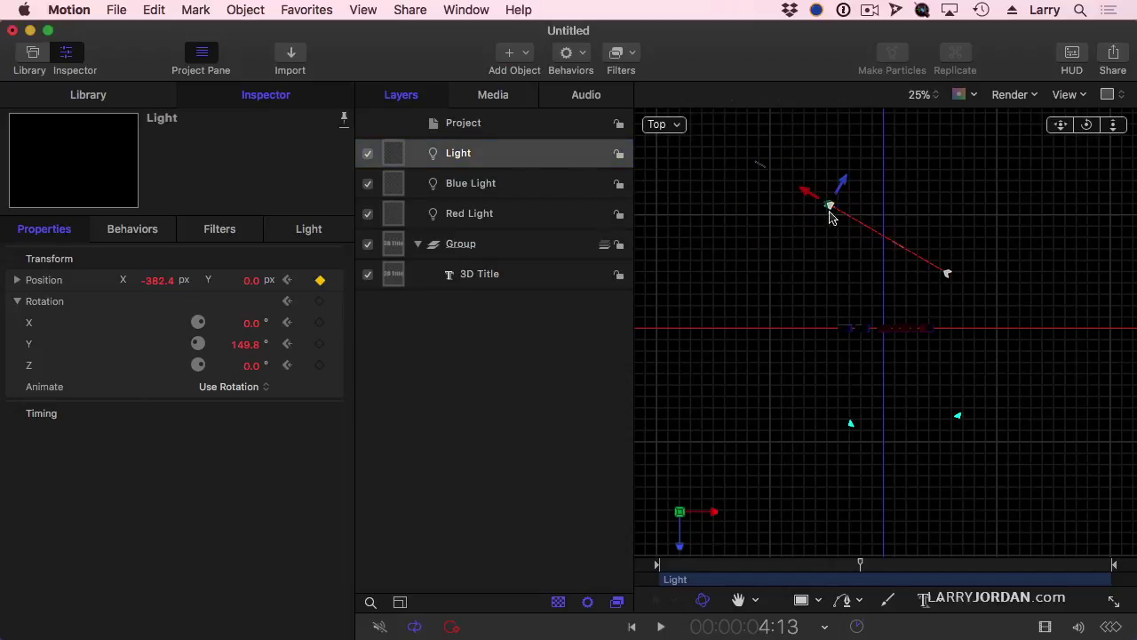
drag(805, 192, 816, 219)
drag(872, 286, 845, 169)
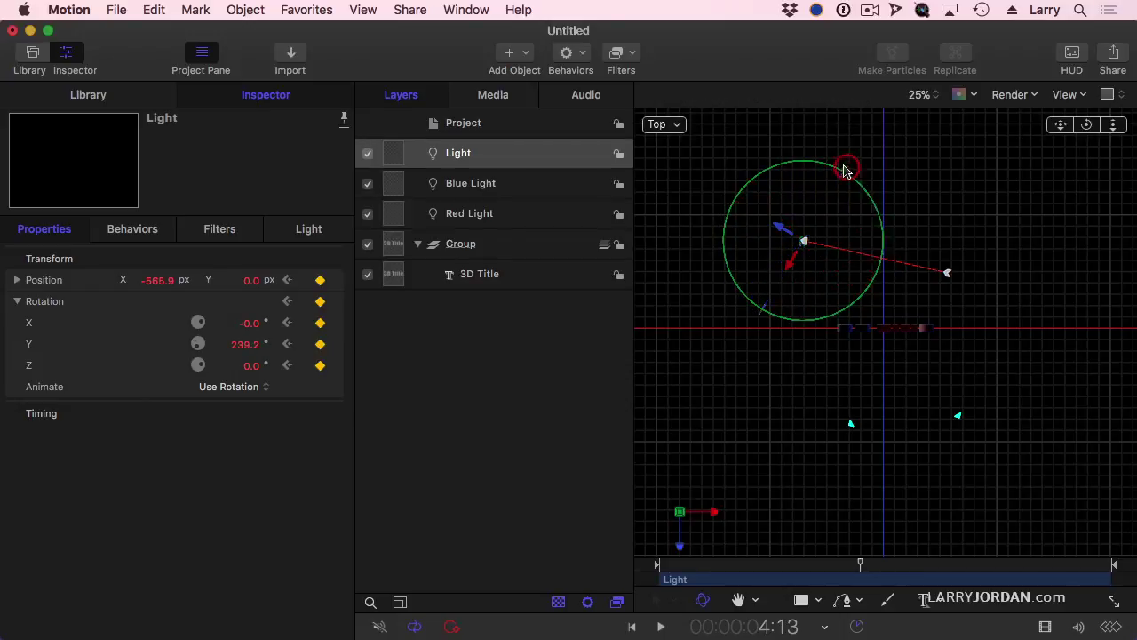
Switch the viewer from Top to Active Camera and return to the start.
click(658, 124)
click(714, 133)
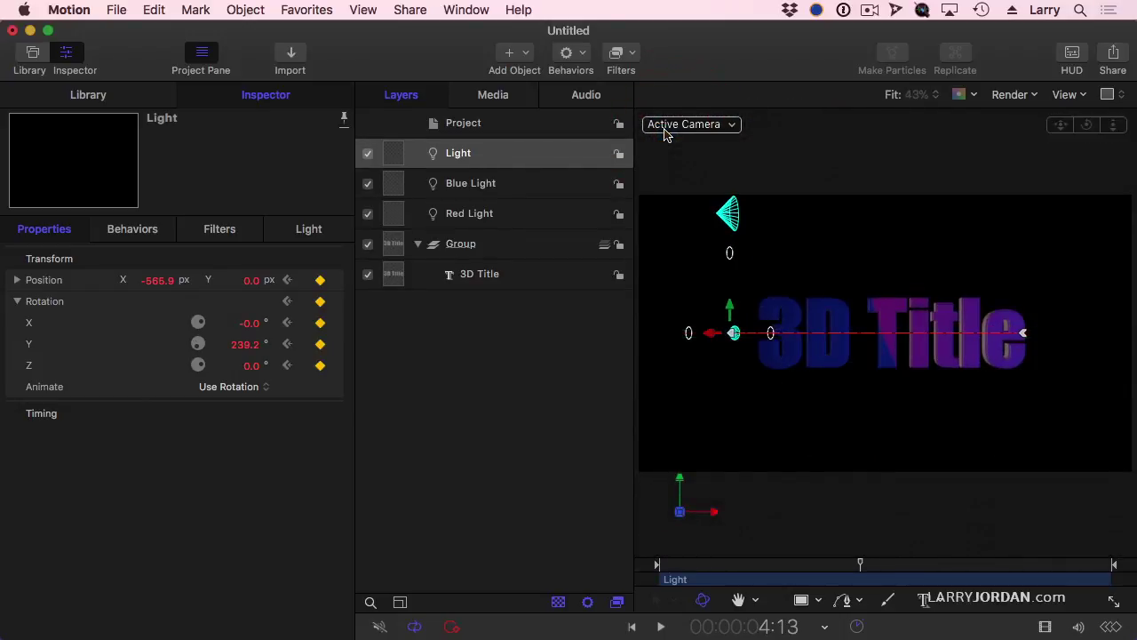
key(Home)
click(528, 554)
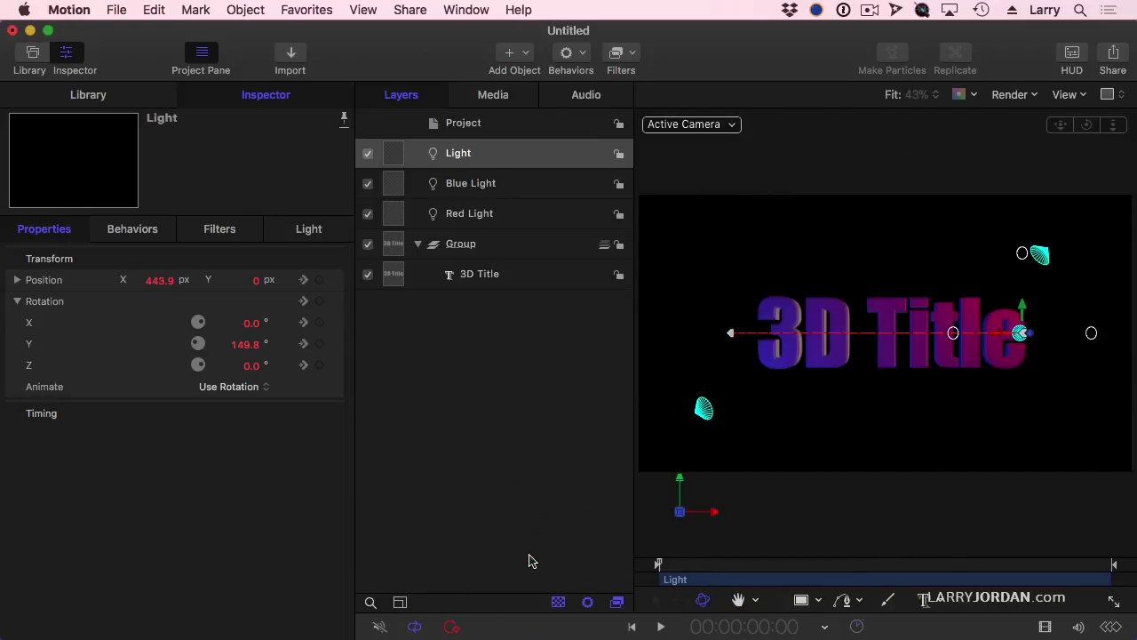
Play the light sweep twice, then scrub back to about four seconds.
key(space)
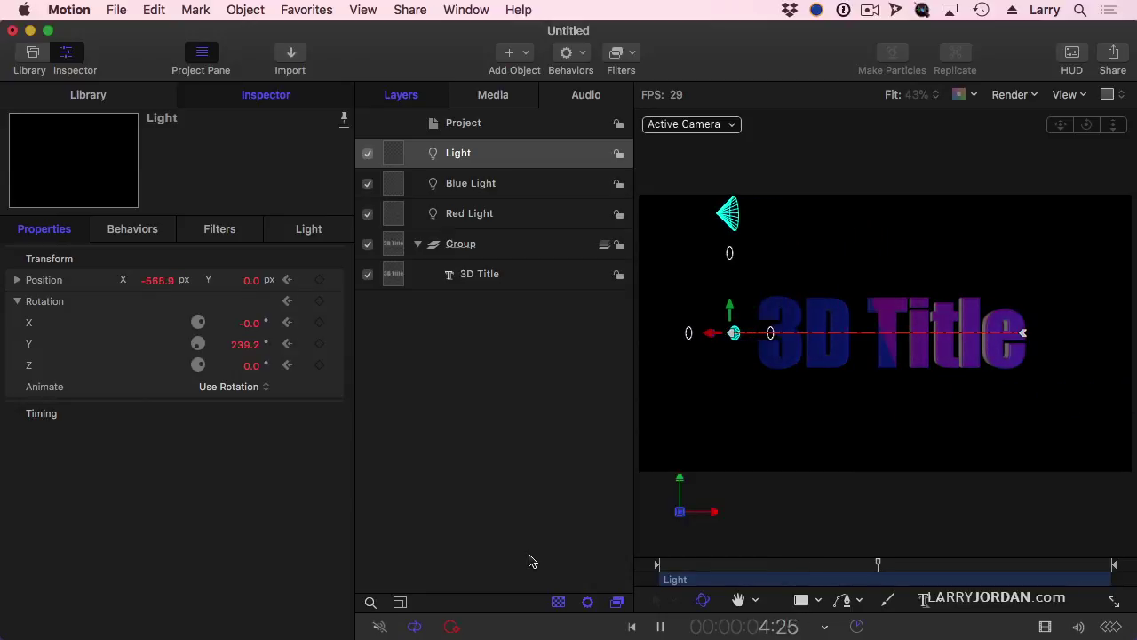
key(space)
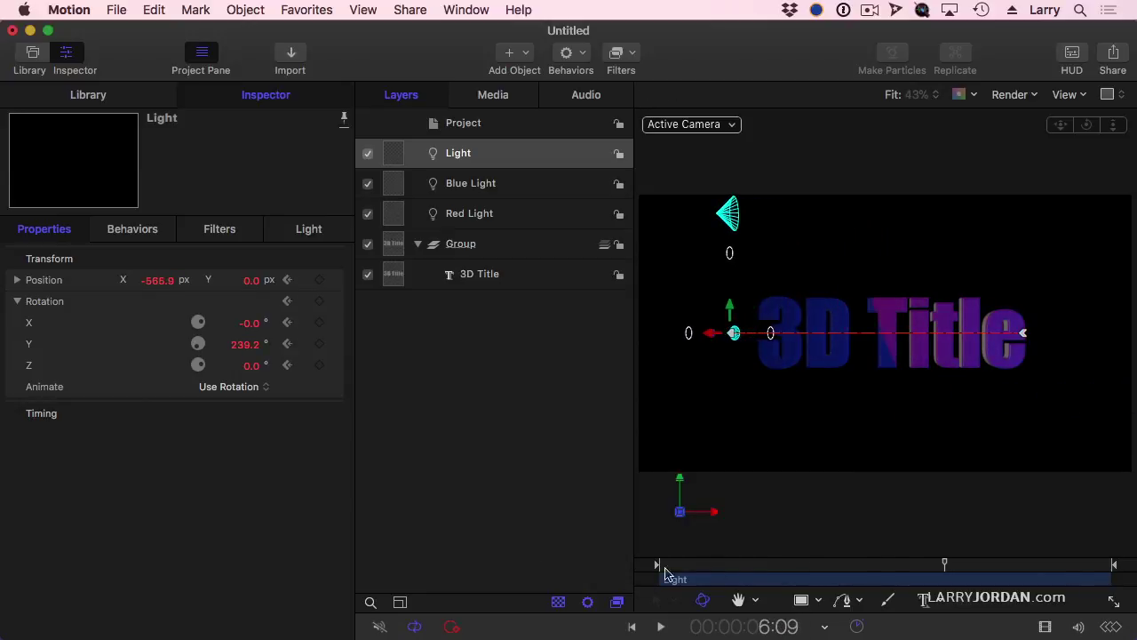
drag(708, 566, 631, 564)
key(space)
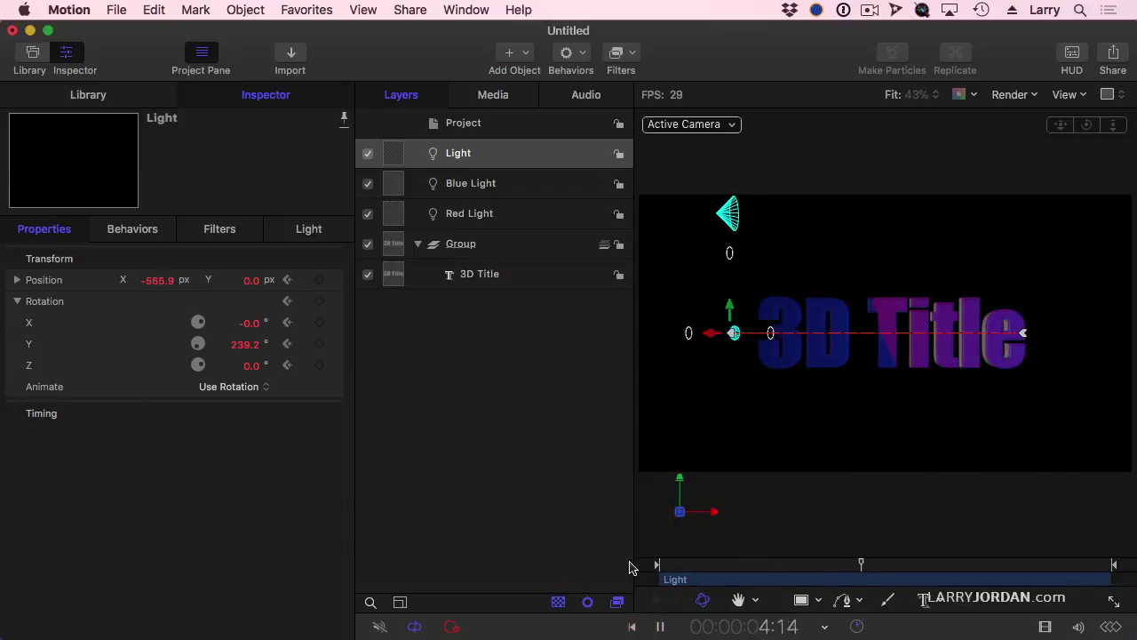
key(space)
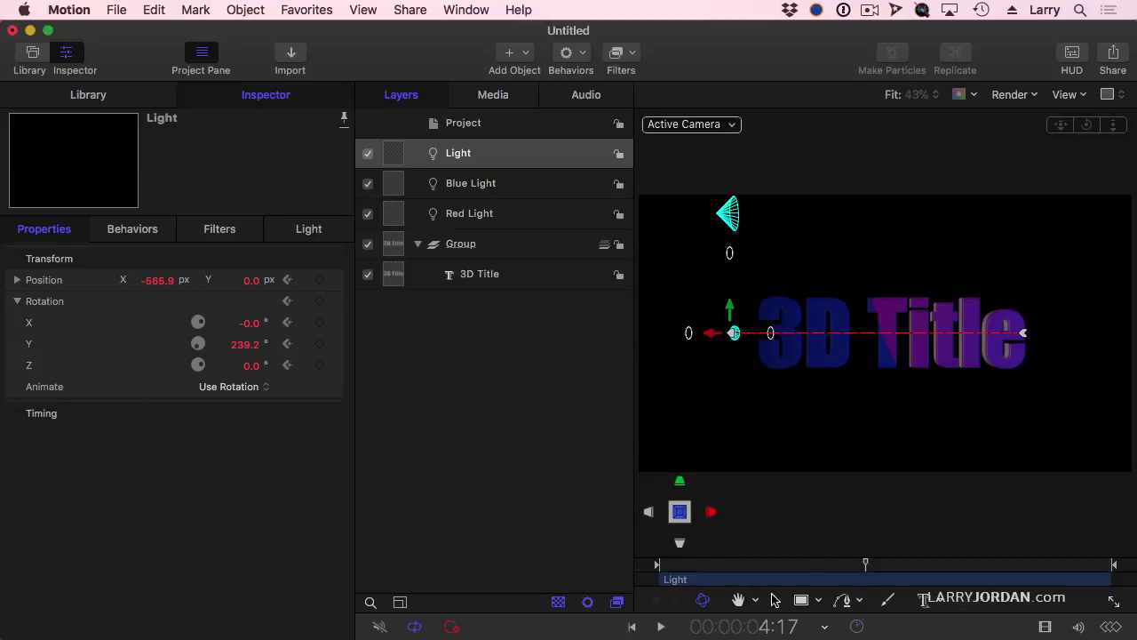
mouse_move(868, 565)
mouse_down()
mouse_move(840, 567)
mouse_move(853, 569)
mouse_up()
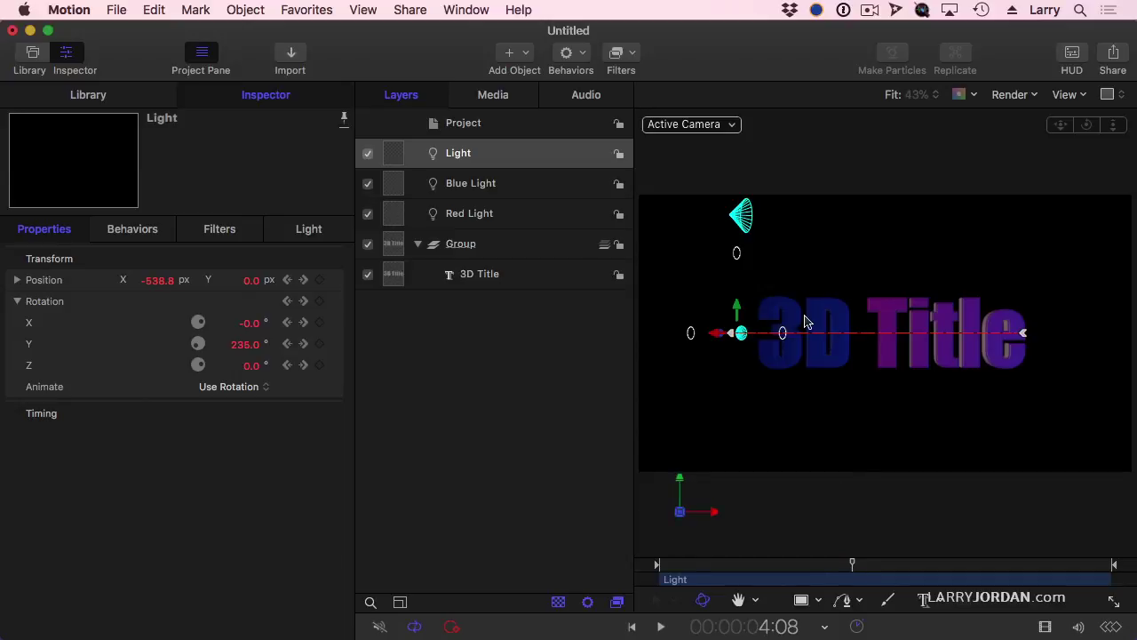
Hide the 3D overlays and deselect all layers so no light handles show.
click(1068, 95)
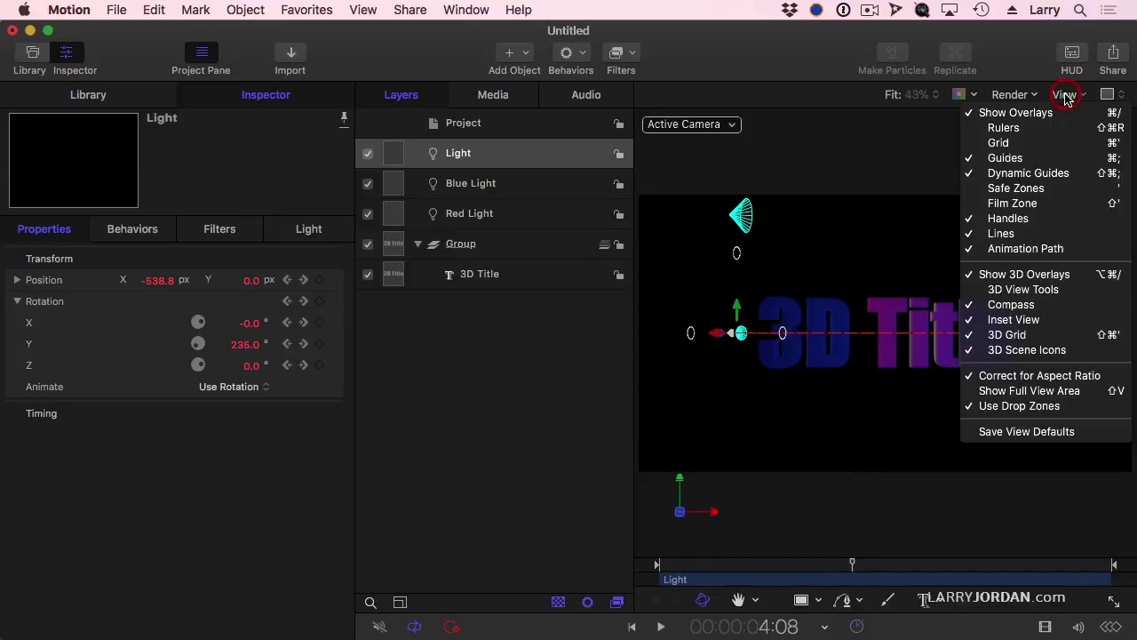
click(1057, 274)
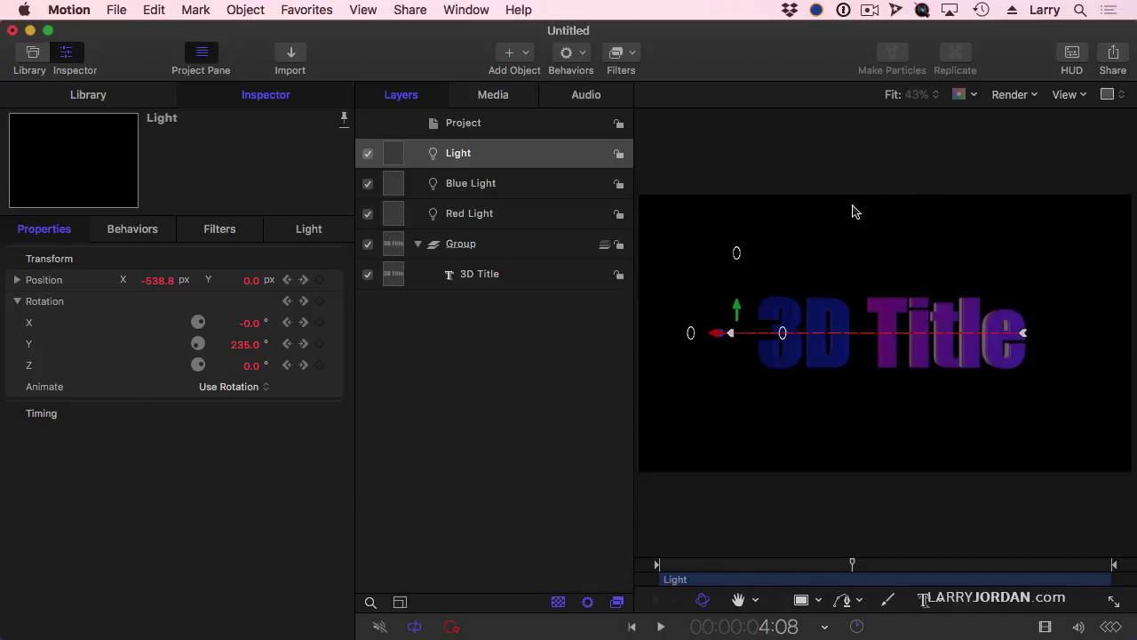
click(508, 334)
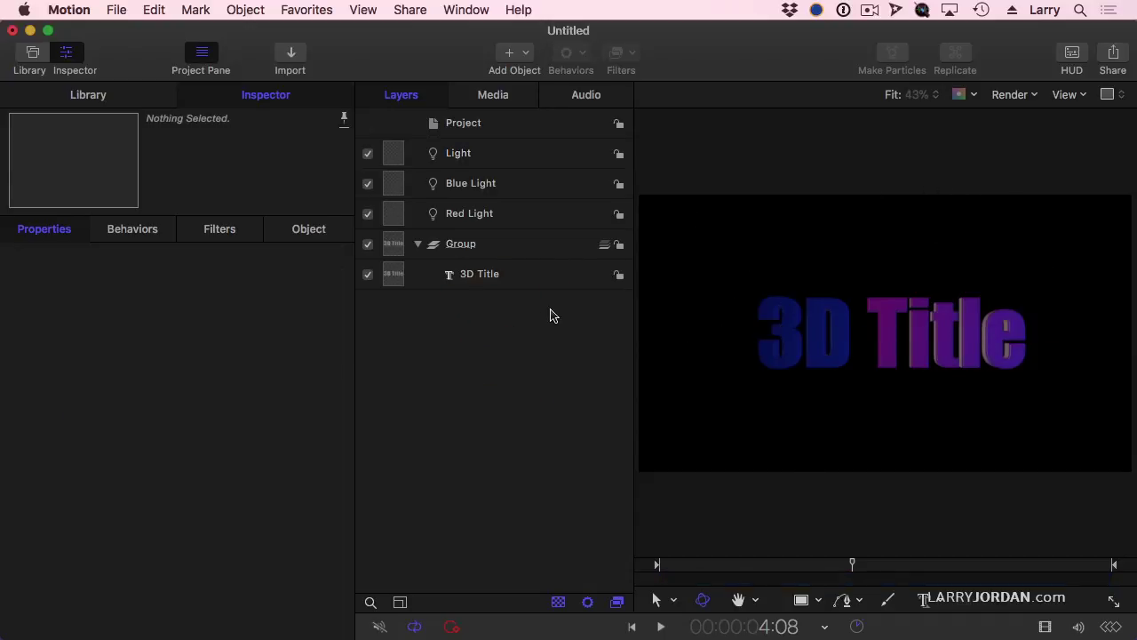
Enlarge the viewer with F8 and play the animation from the start.
key(F8)
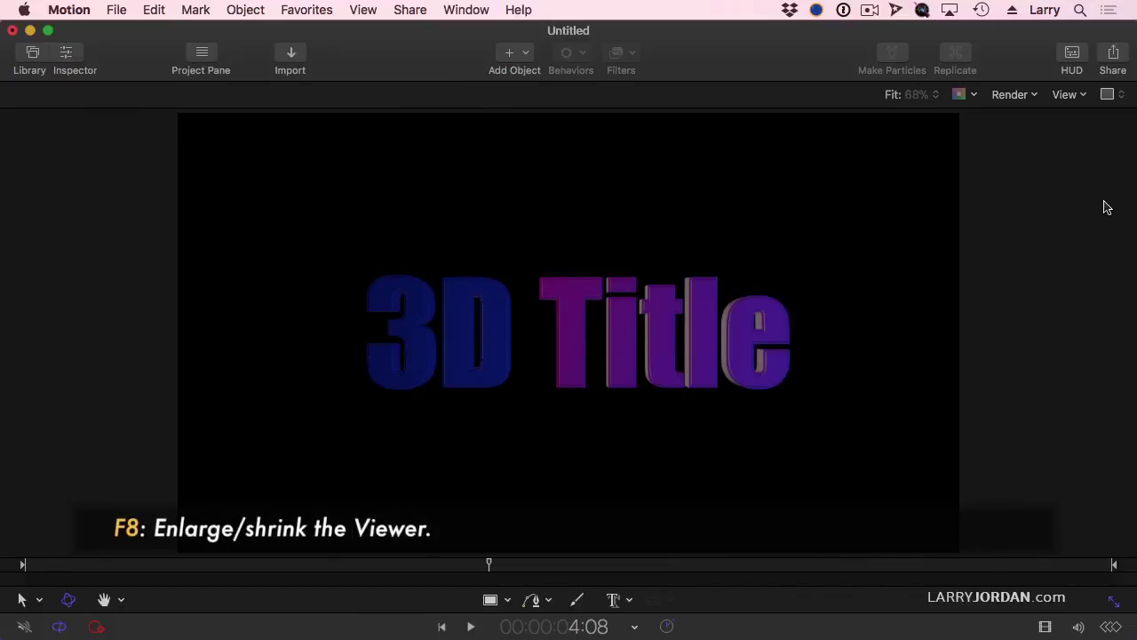
key(Home)
key(space)
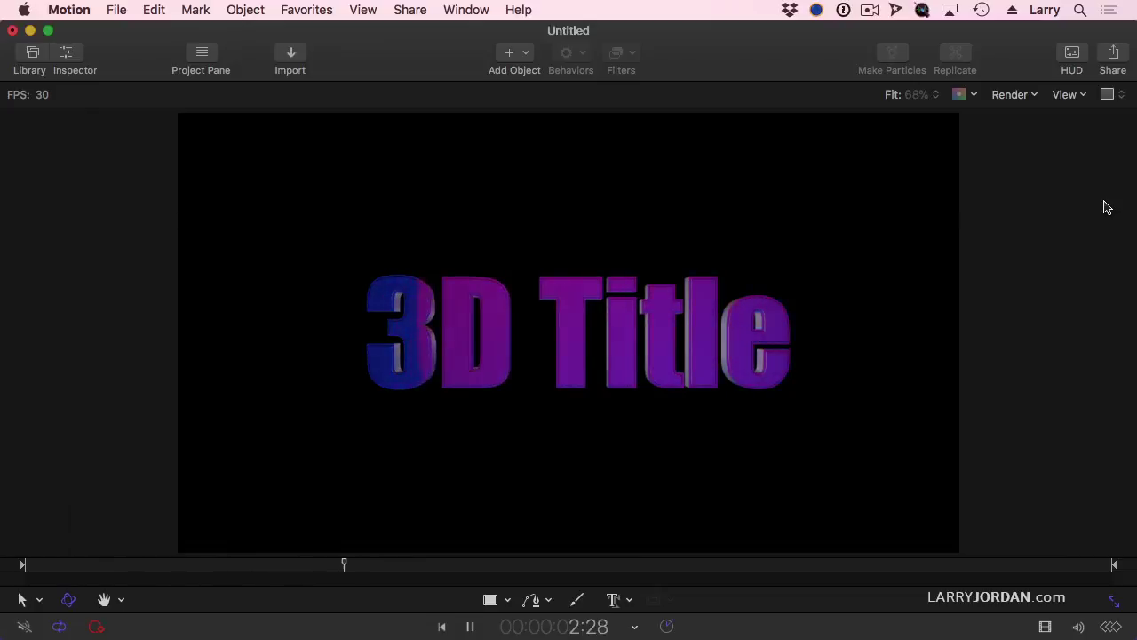
key(space)
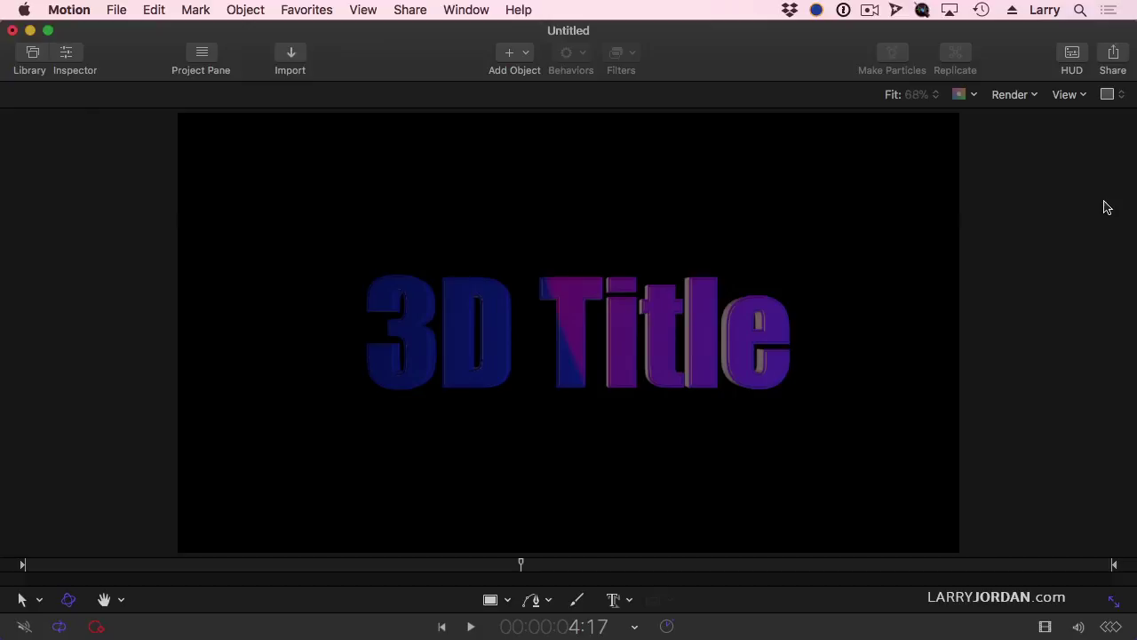